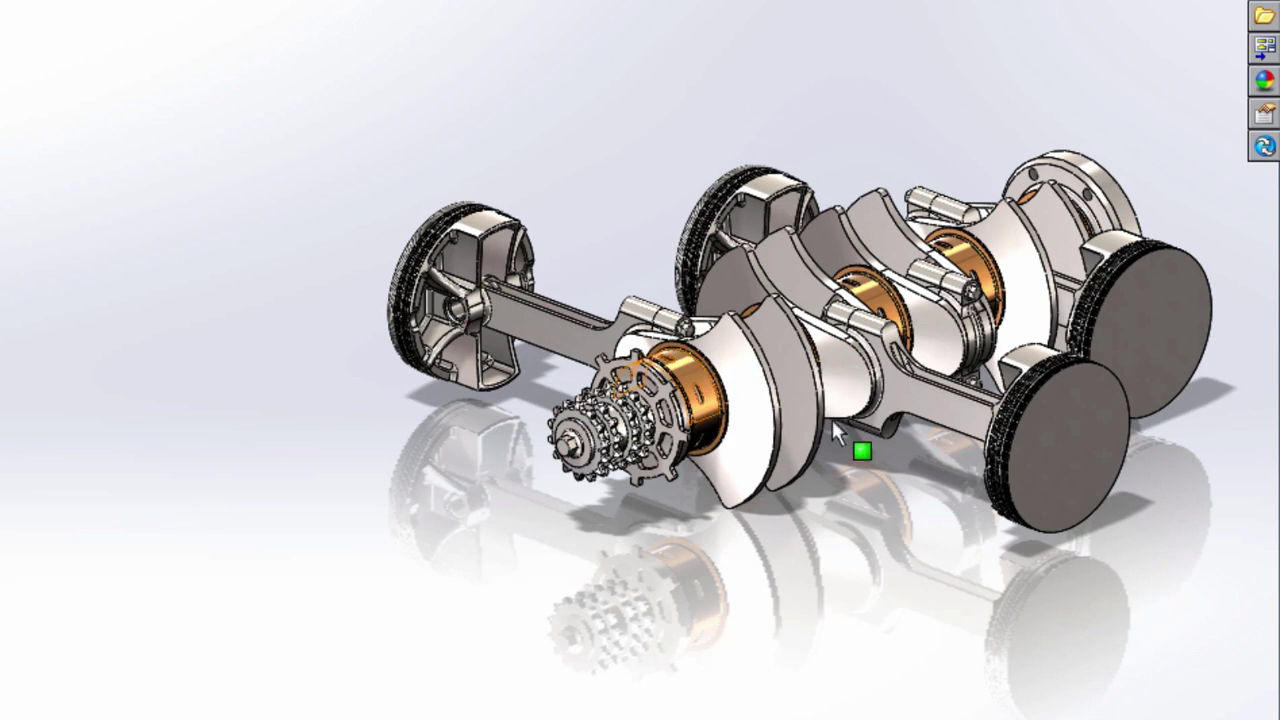
# Place a standard assembly into the empty Treehouse tree and open its properties
pyautogui.moveTo(930, 447); pyautogui.dragTo(896, 541, button='middle')
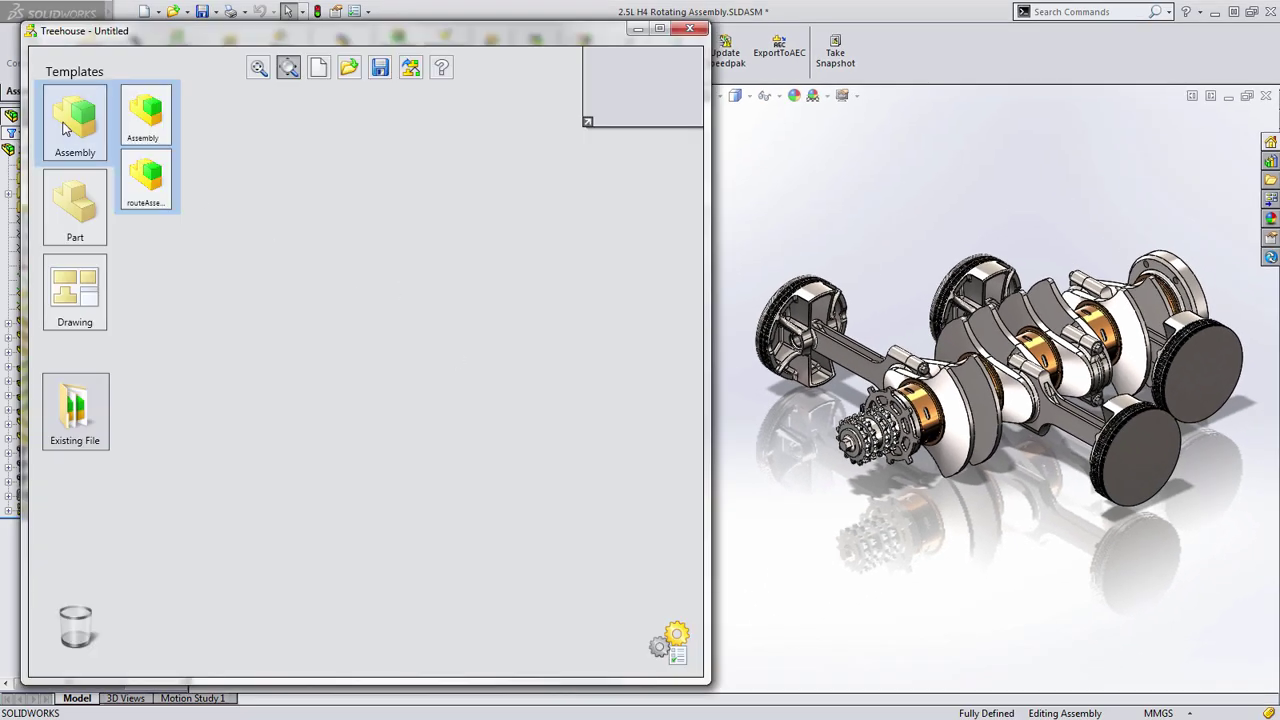
pyautogui.moveTo(85, 110)
pyautogui.moveTo(152, 122); pyautogui.dragTo(373, 194)
pyautogui.doubleClick(396, 192)
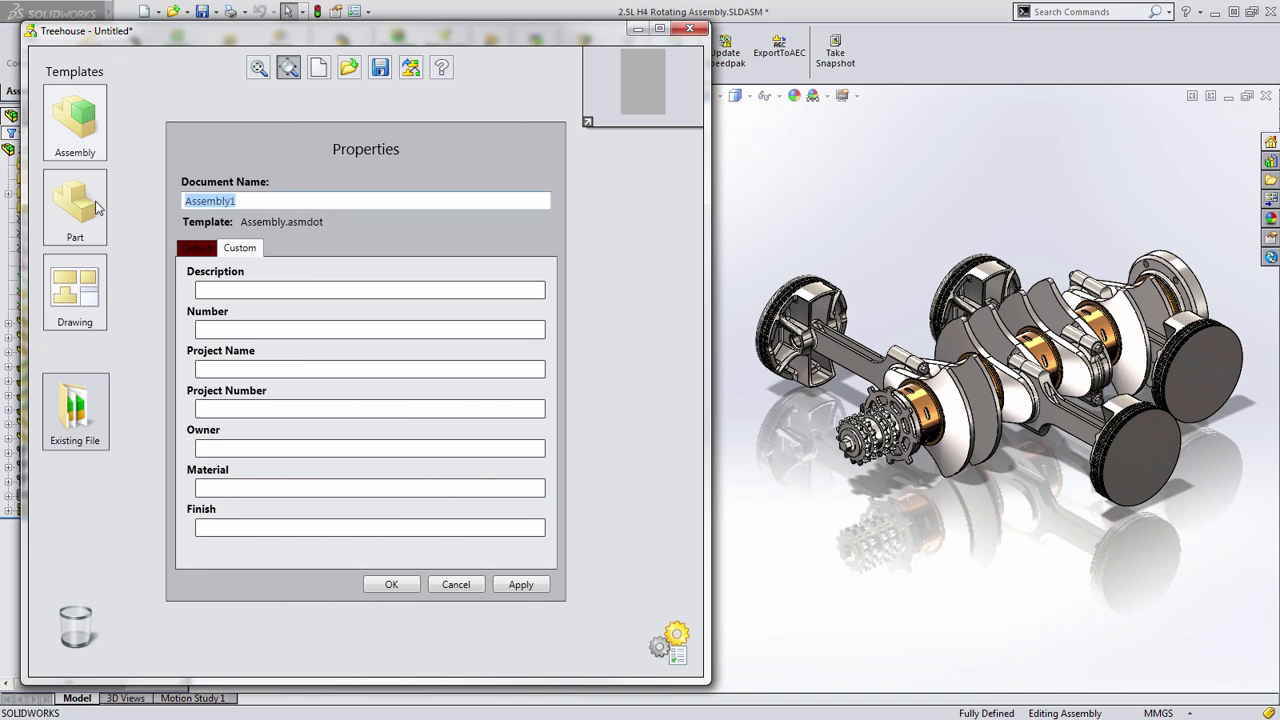
# Name and describe the assembly 'I4 Rotating Assembly' with project name 'Engine Design Project'
pyautogui.write('I4 Rotating Assembly')
pyautogui.click(251, 291)
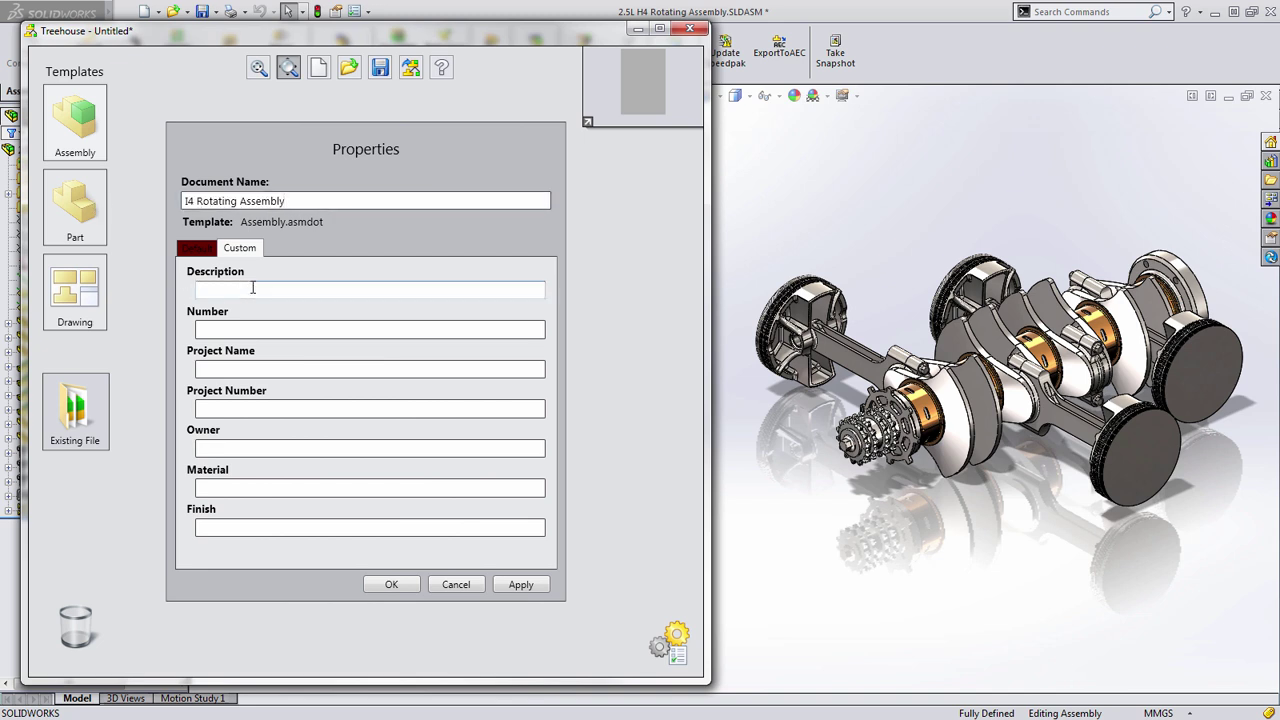
pyautogui.write('I4 Rotating Assembly')
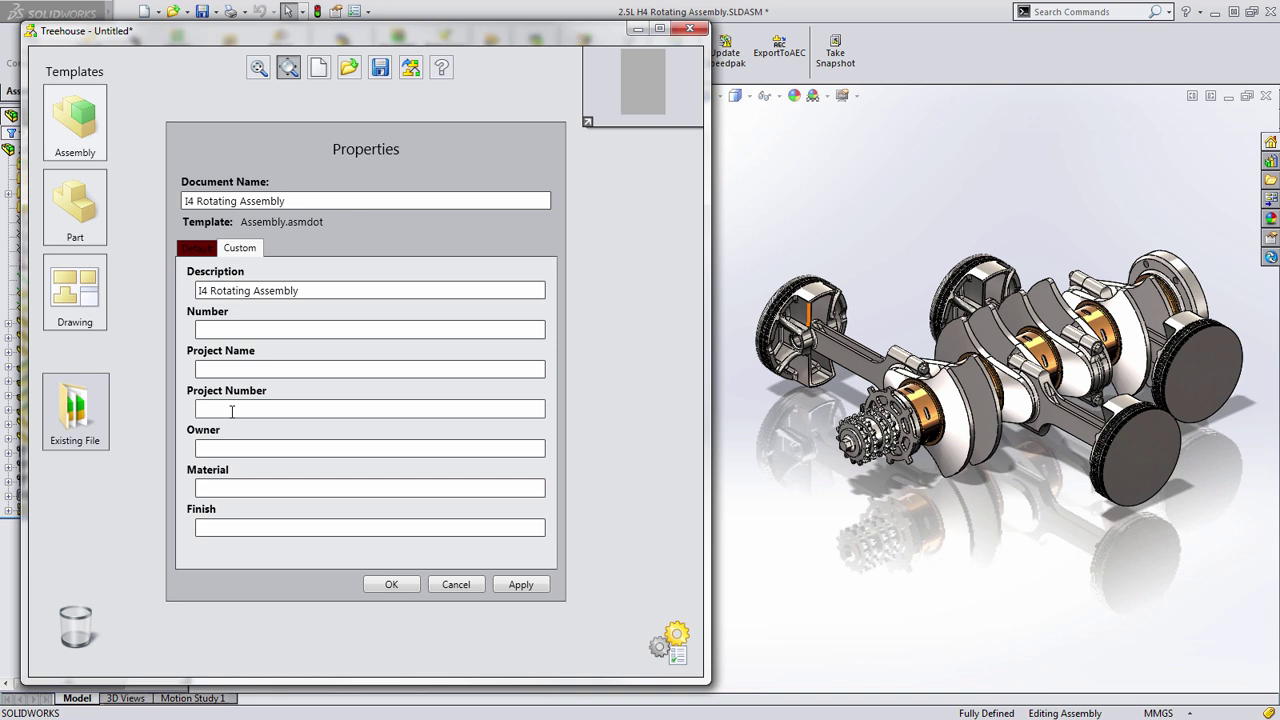
pyautogui.click(244, 369)
pyautogui.write('Engine Design Project')
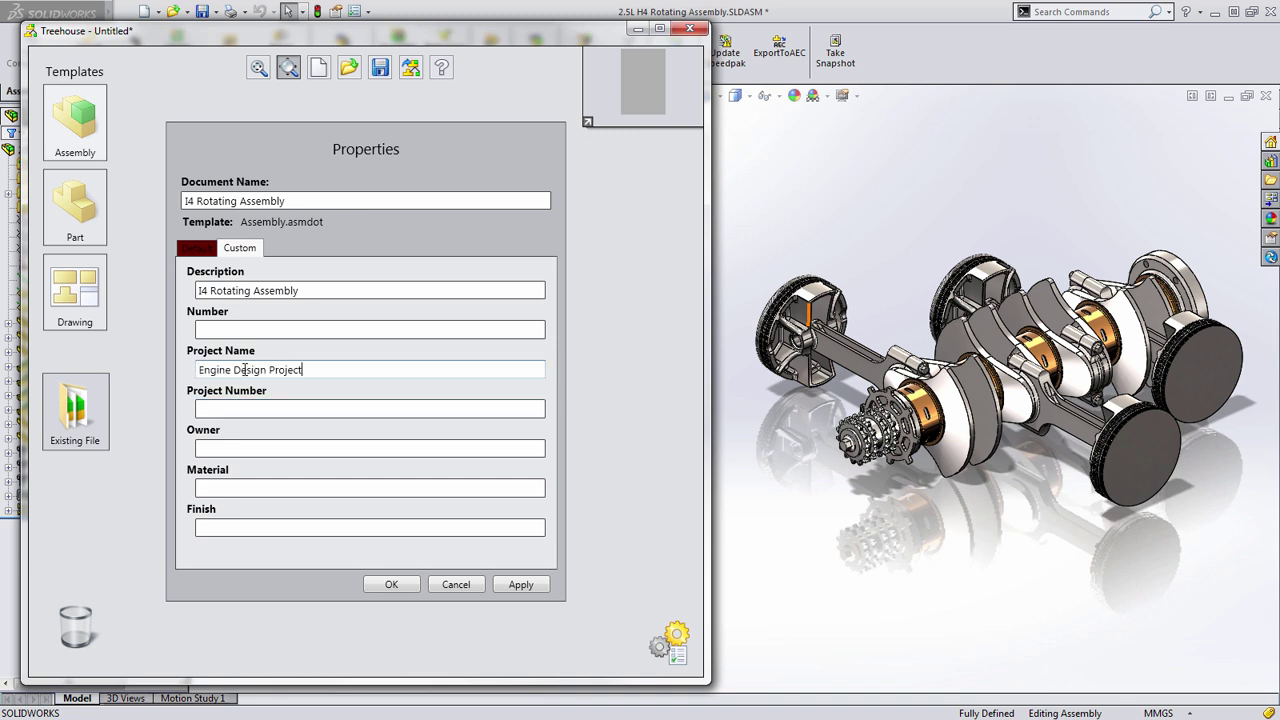
pyautogui.click(525, 588)
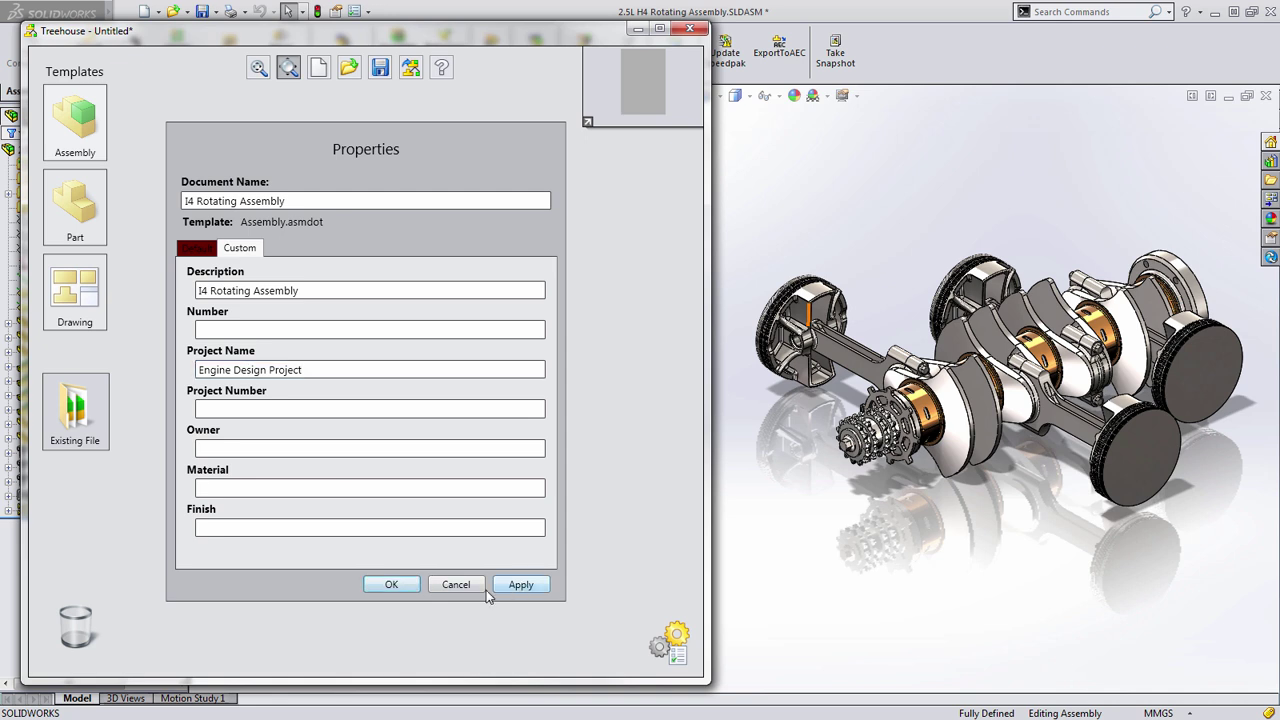
pyautogui.click(390, 586)
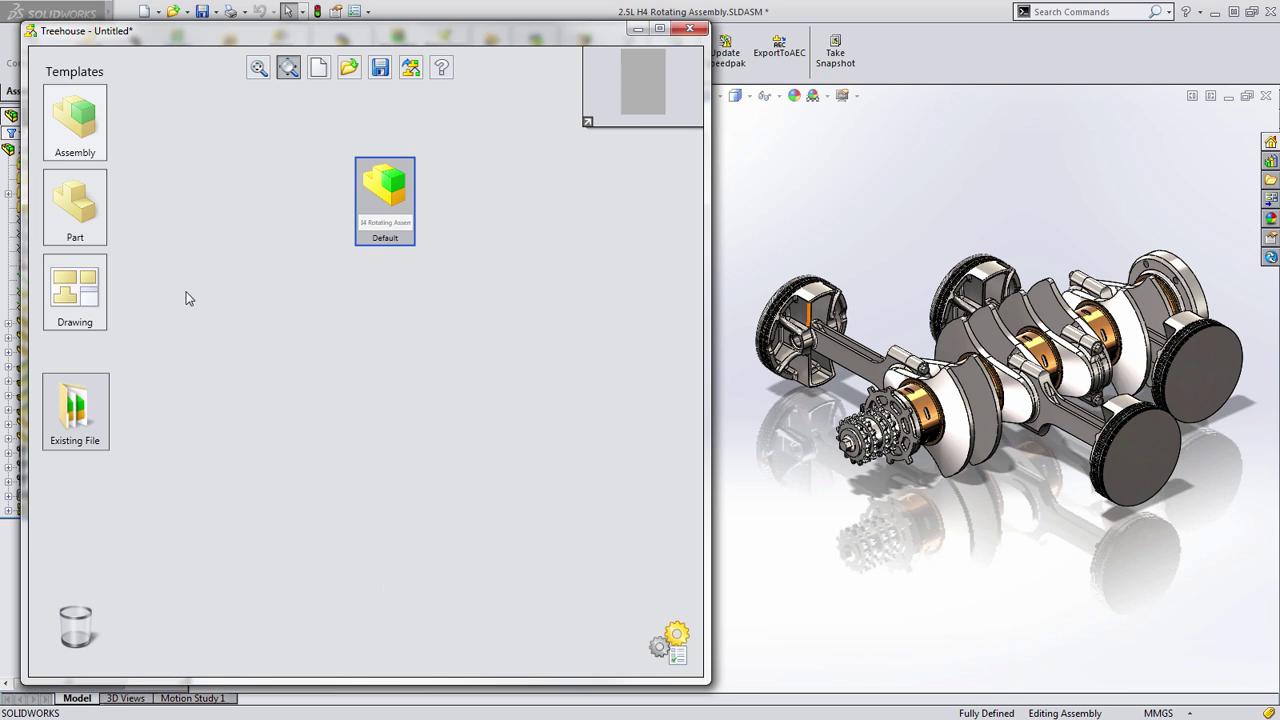
# Add a part under I4 Rotating Assembly and name it 'Crankshaft'
pyautogui.moveTo(78, 207); pyautogui.dragTo(374, 205)
pyautogui.doubleClick(383, 348)
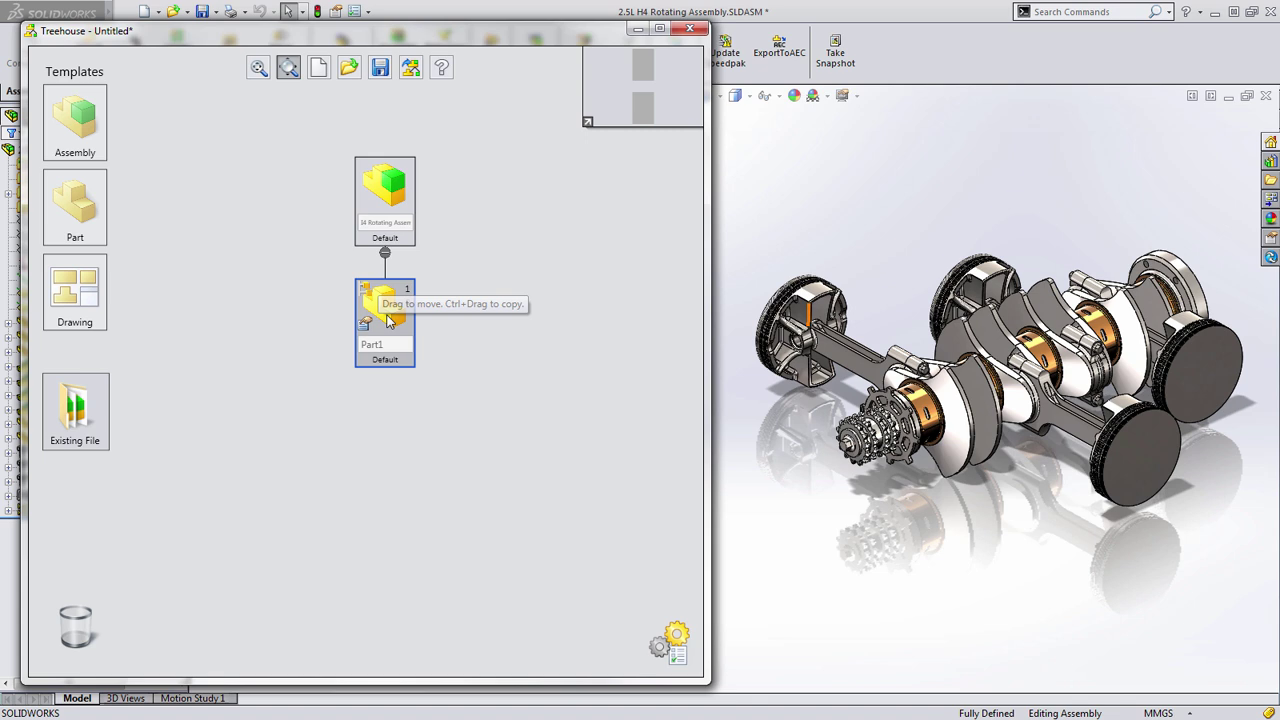
pyautogui.write('C')
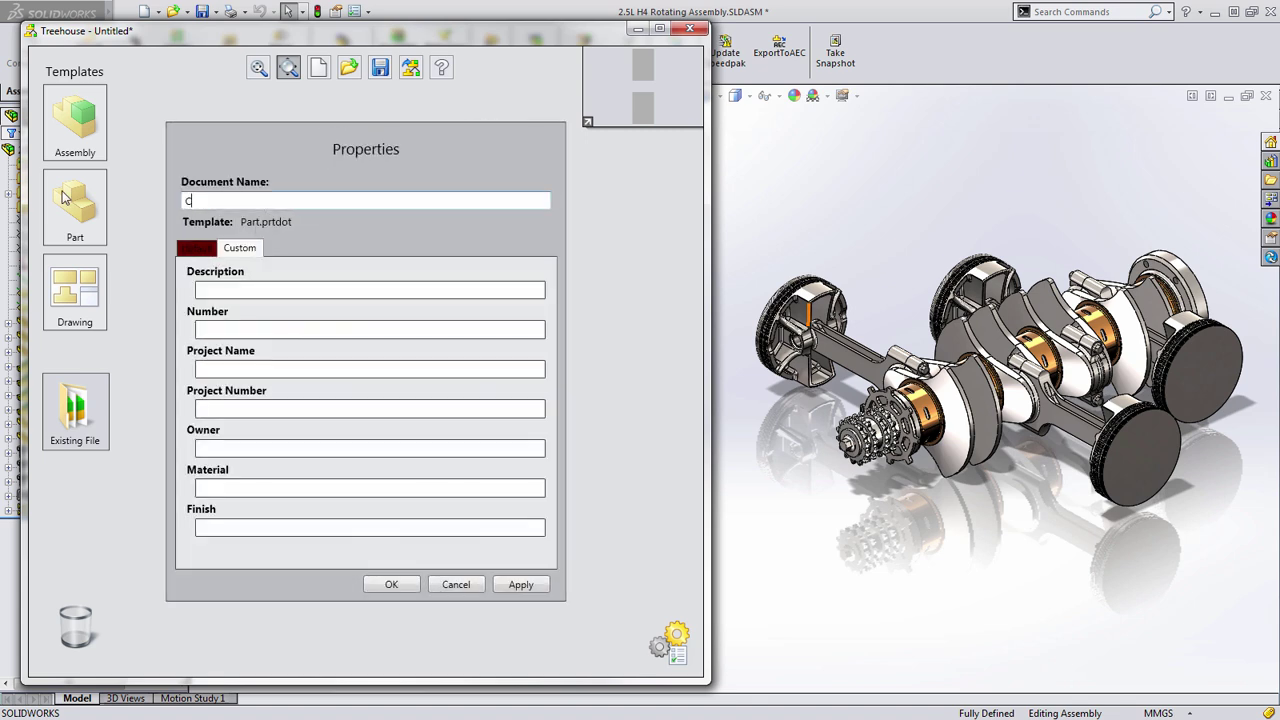
pyautogui.write('rankshaft')
pyautogui.click(392, 586)
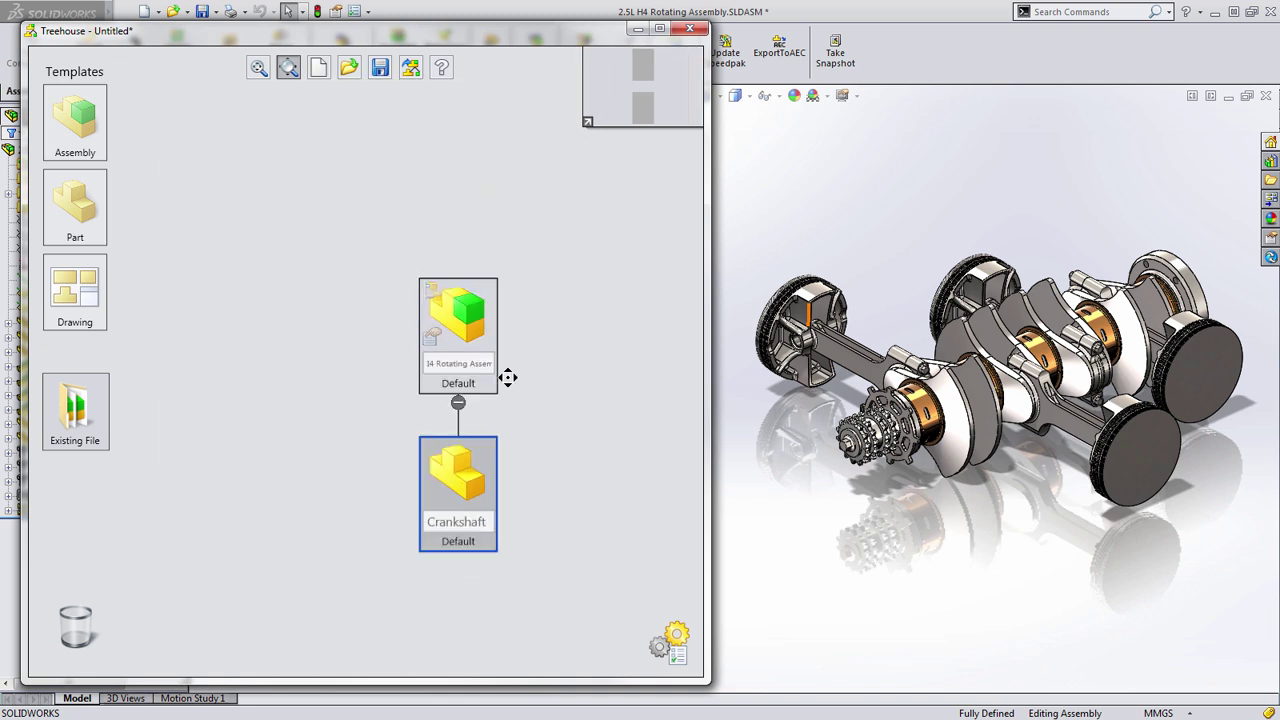
pyautogui.moveTo(506, 374); pyautogui.dragTo(360, 266)
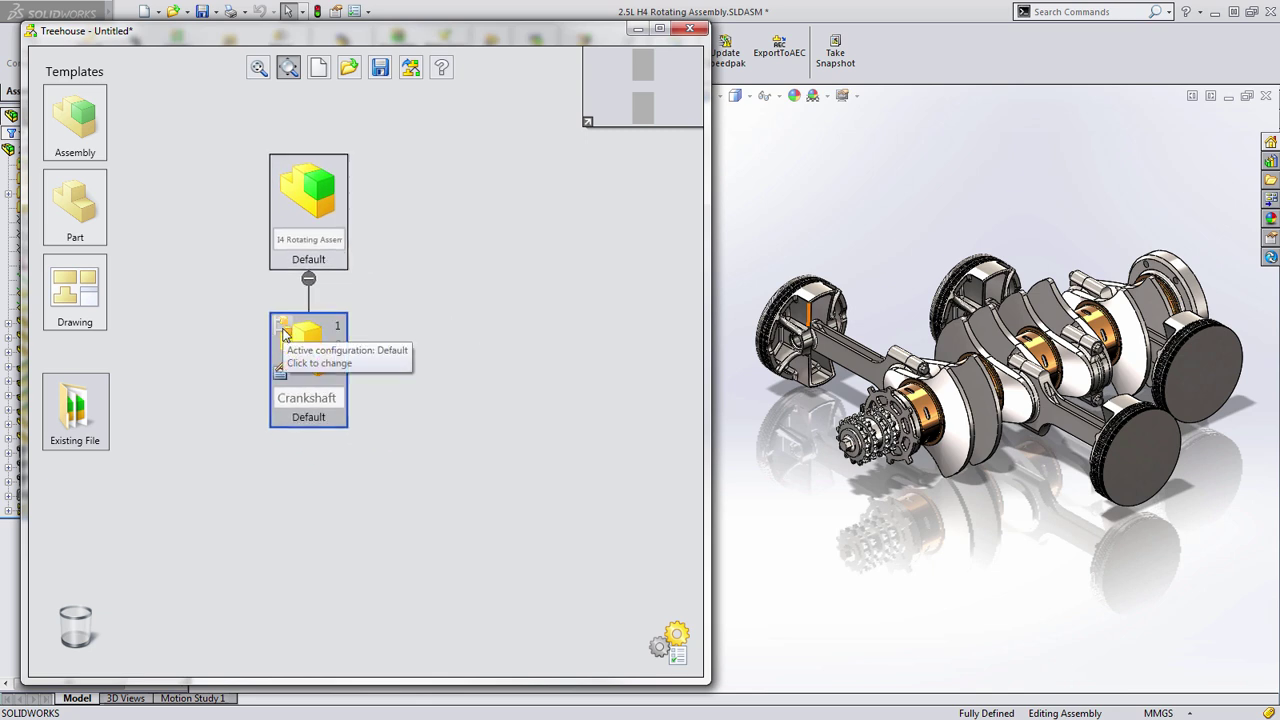
# Add 'Casting' and 'Machined' configurations to the Crankshaft part
pyautogui.click(284, 333)
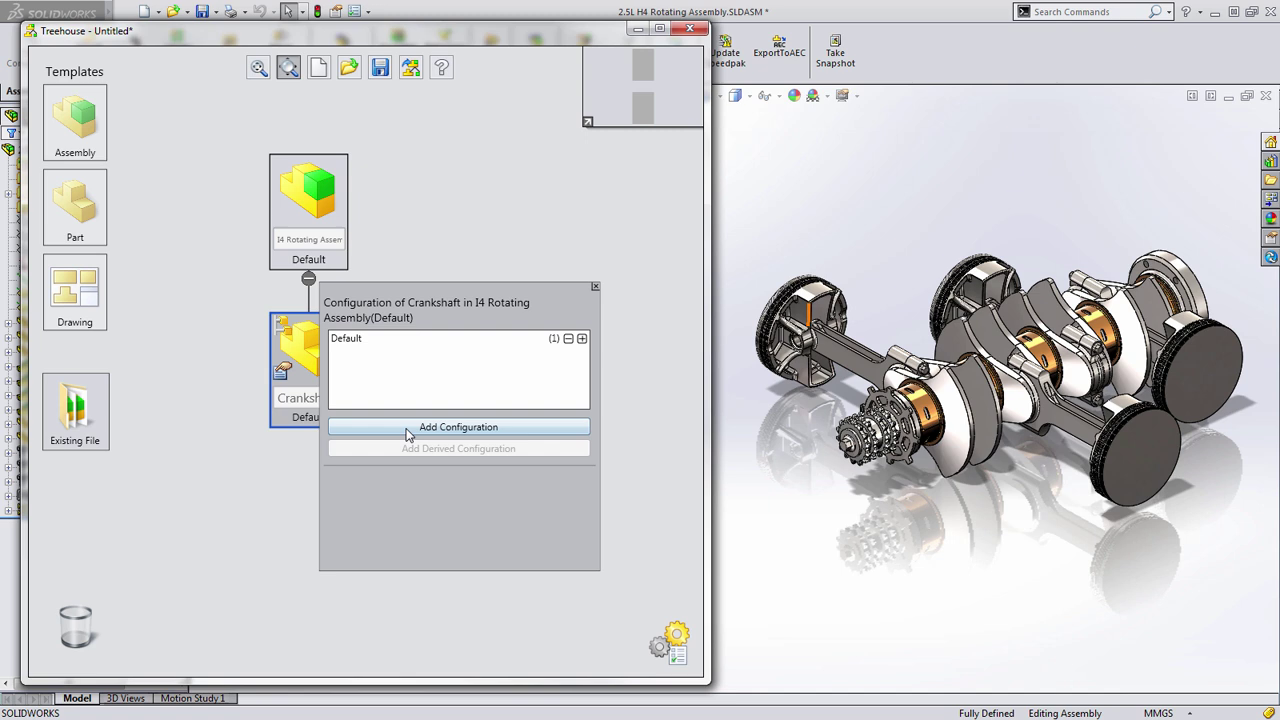
pyautogui.click(406, 430)
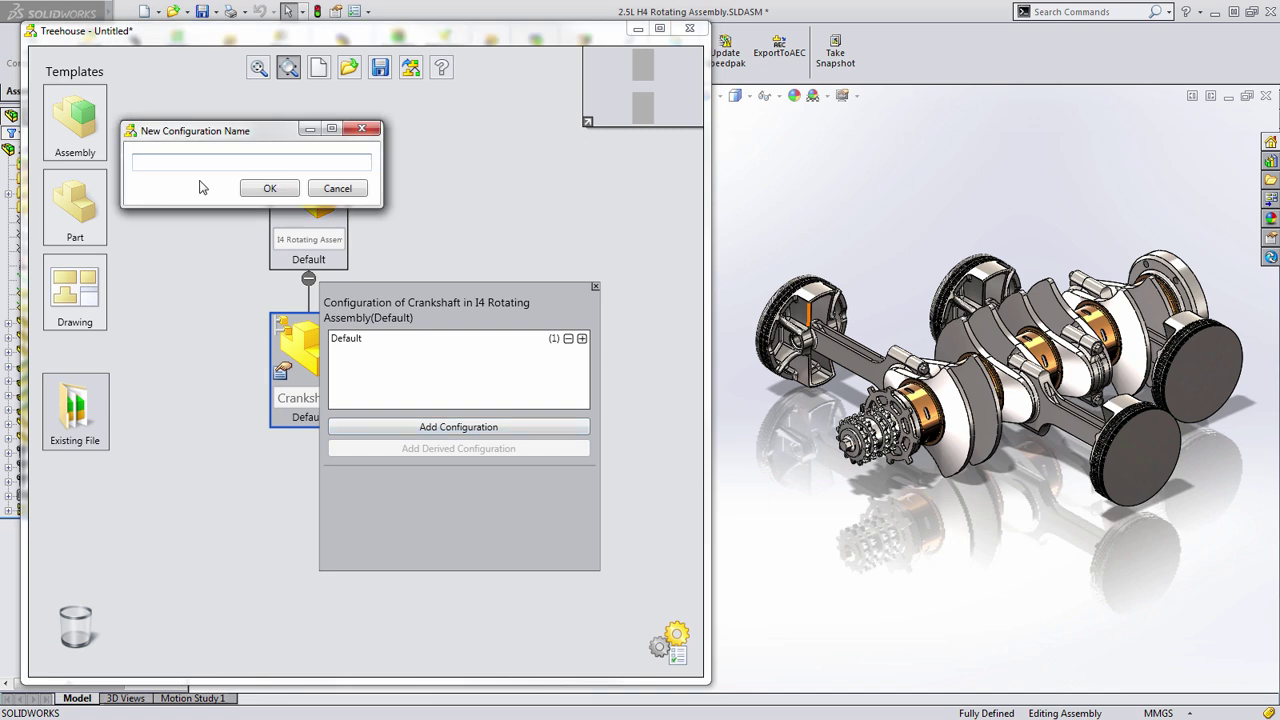
pyautogui.write('Casting')
pyautogui.click(270, 188)
pyautogui.click(425, 428)
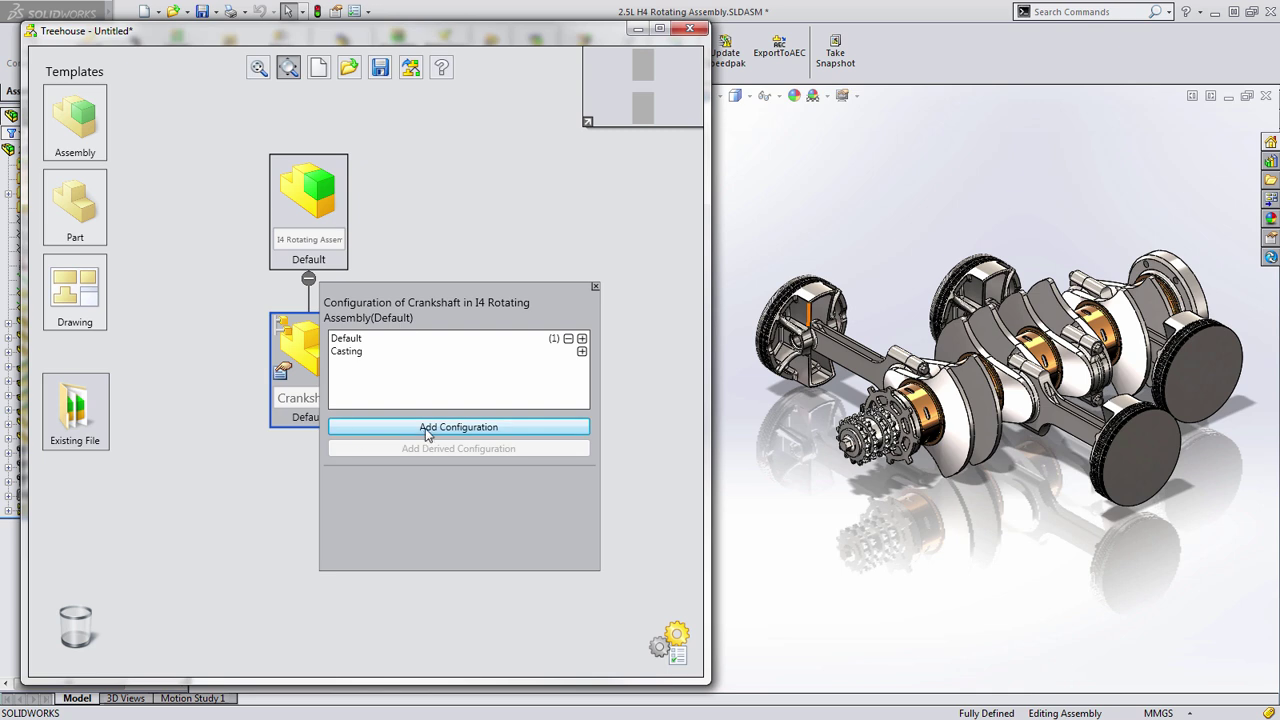
pyautogui.write('Machined')
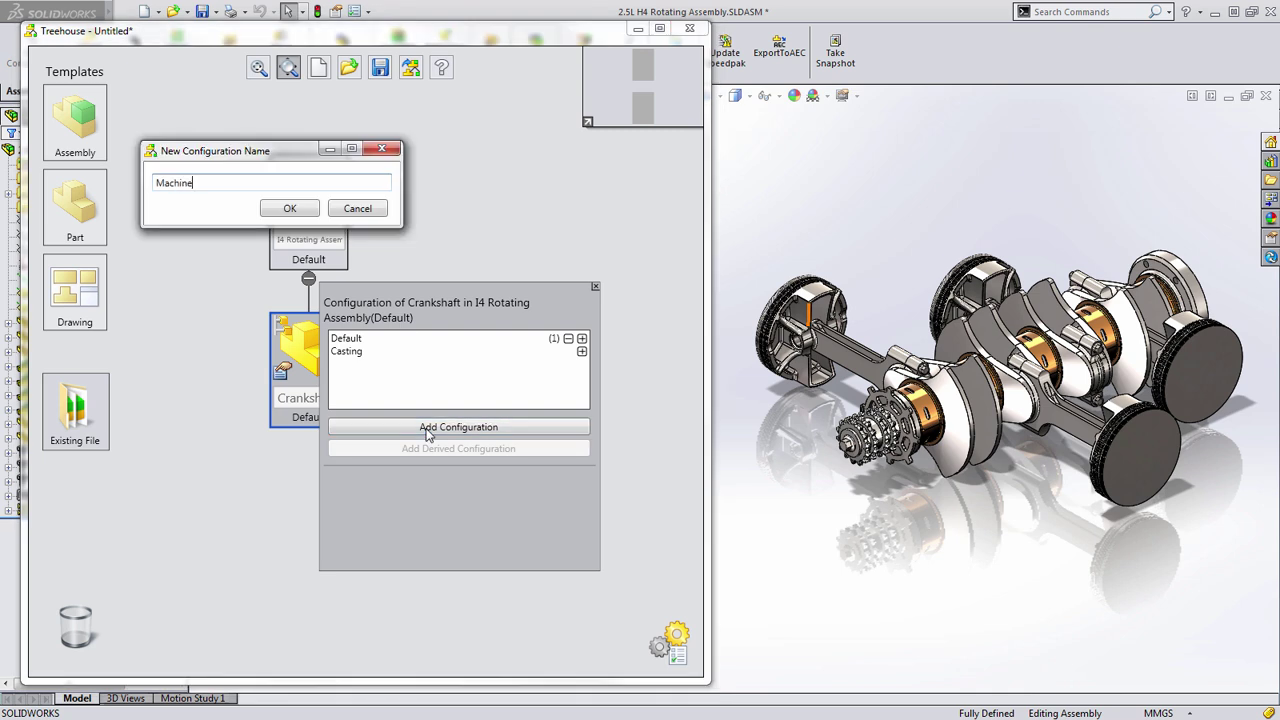
pyautogui.click(292, 211)
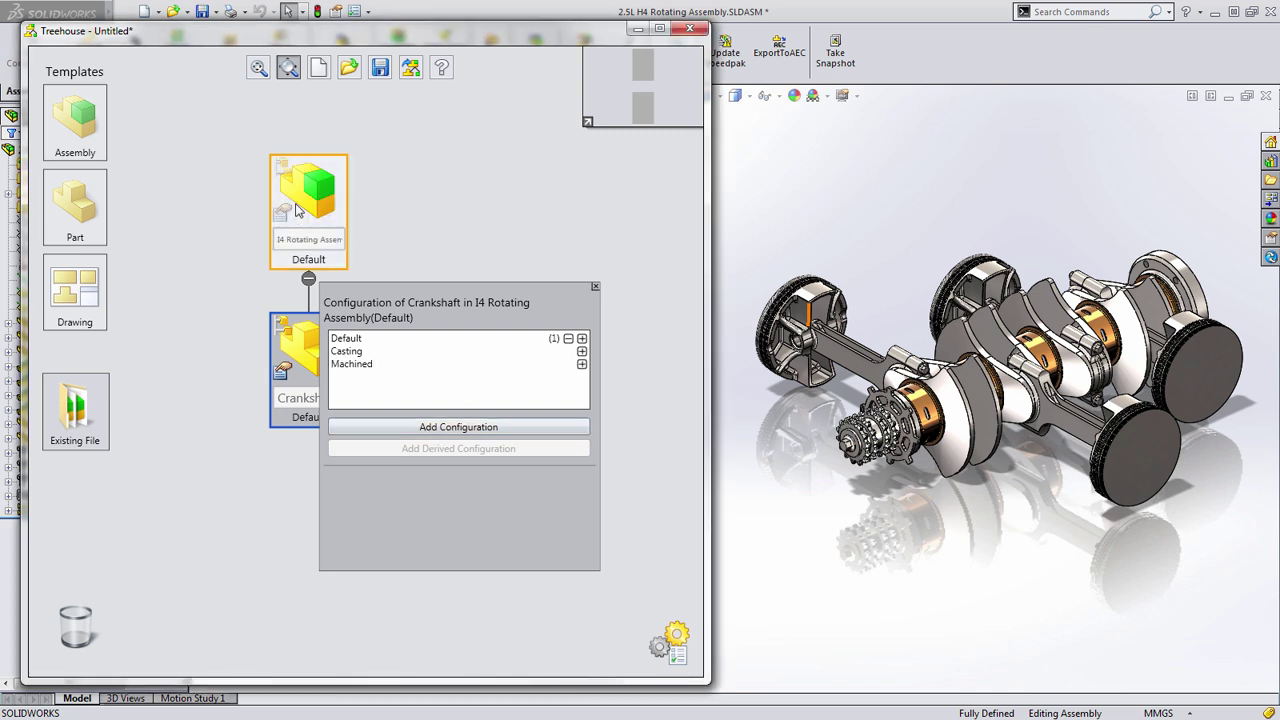
# Switch the Crankshaft from its Default configuration to Machined
pyautogui.click(352, 340)
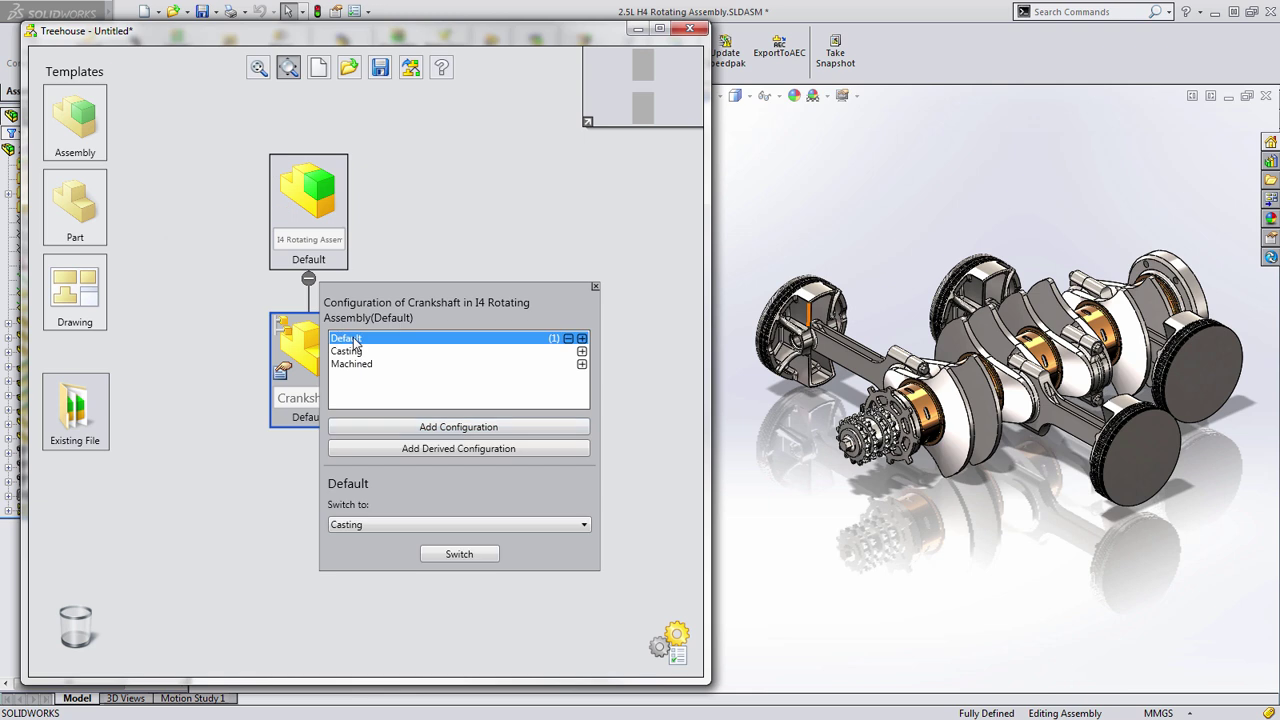
pyautogui.click(471, 527)
pyautogui.click(445, 553)
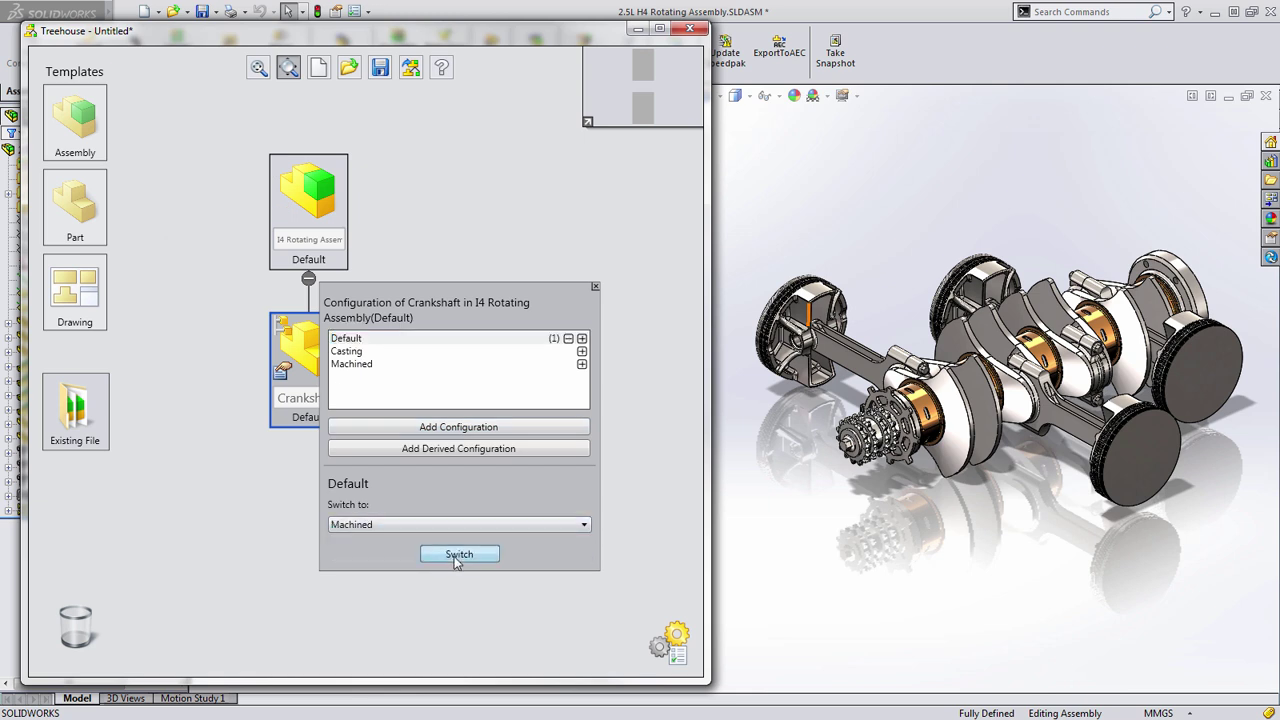
pyautogui.click(457, 557)
pyautogui.click(594, 290)
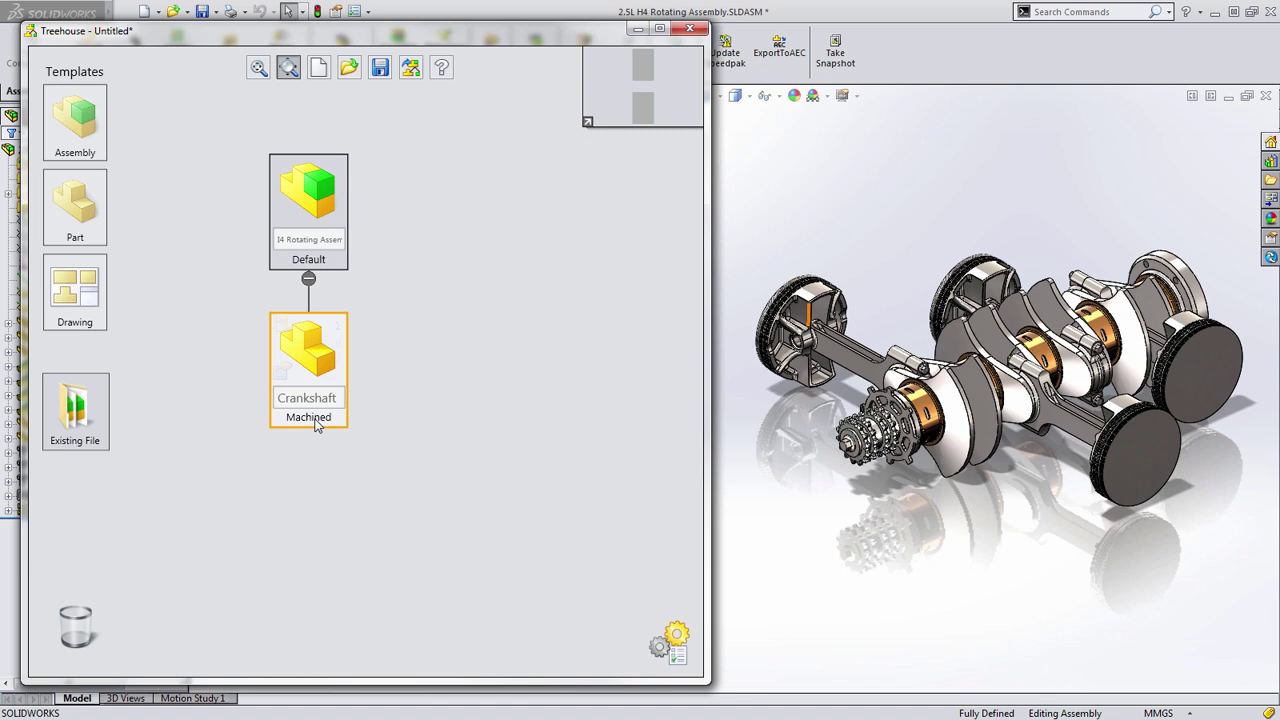
# Add a second part beside Crankshaft and rename it 'Timing Sprocket'
pyautogui.moveTo(75, 205); pyautogui.dragTo(316, 228)
pyautogui.doubleClick(357, 370)
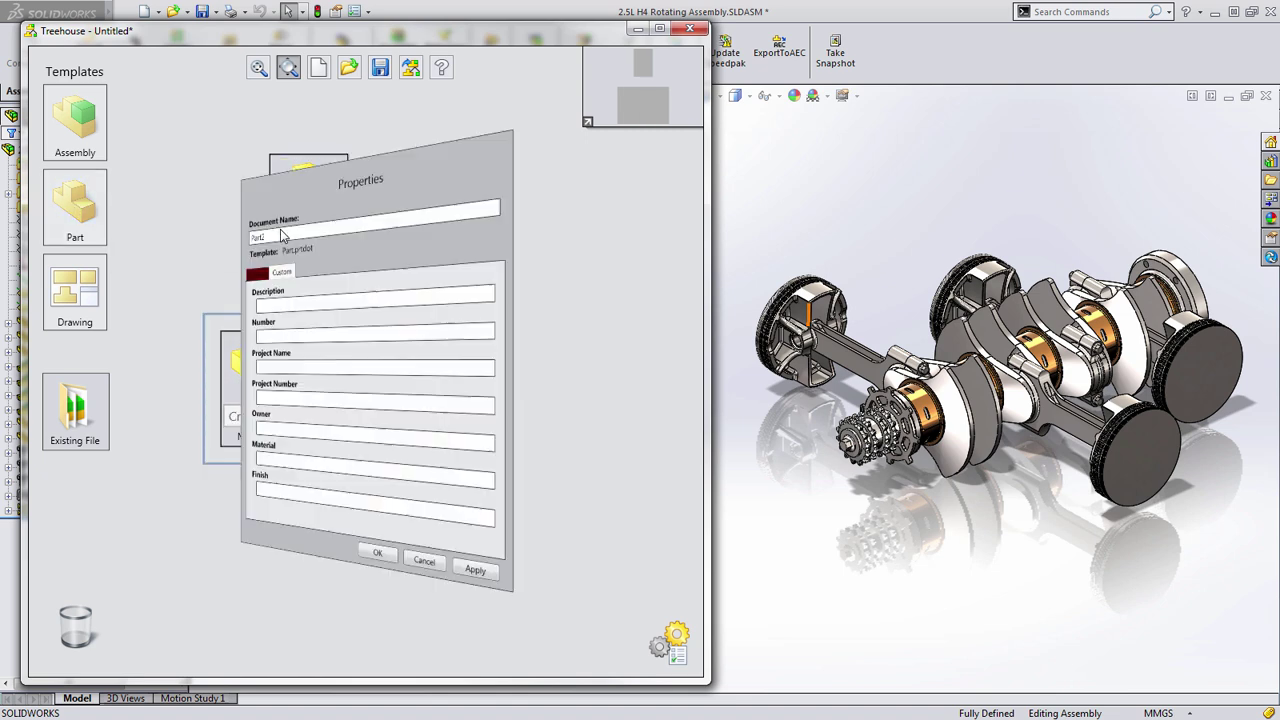
pyautogui.write('Timi')
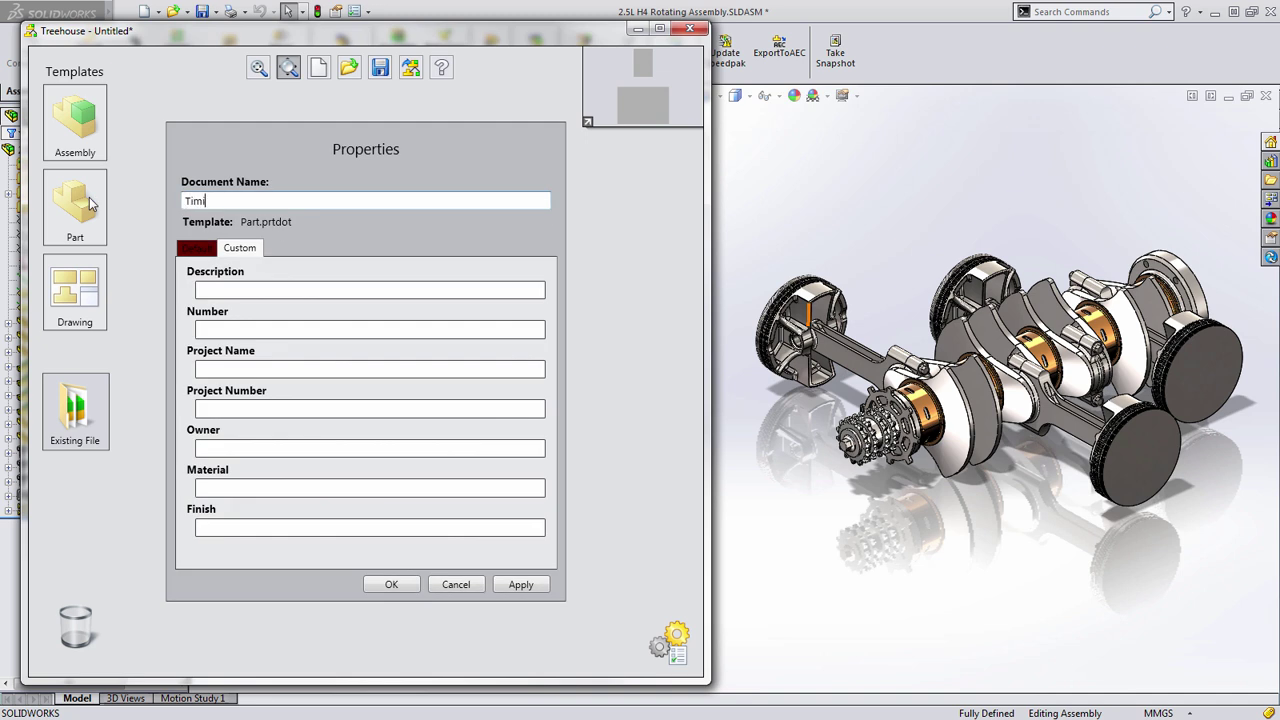
pyautogui.write('ng Sprocket')
pyautogui.click(513, 590)
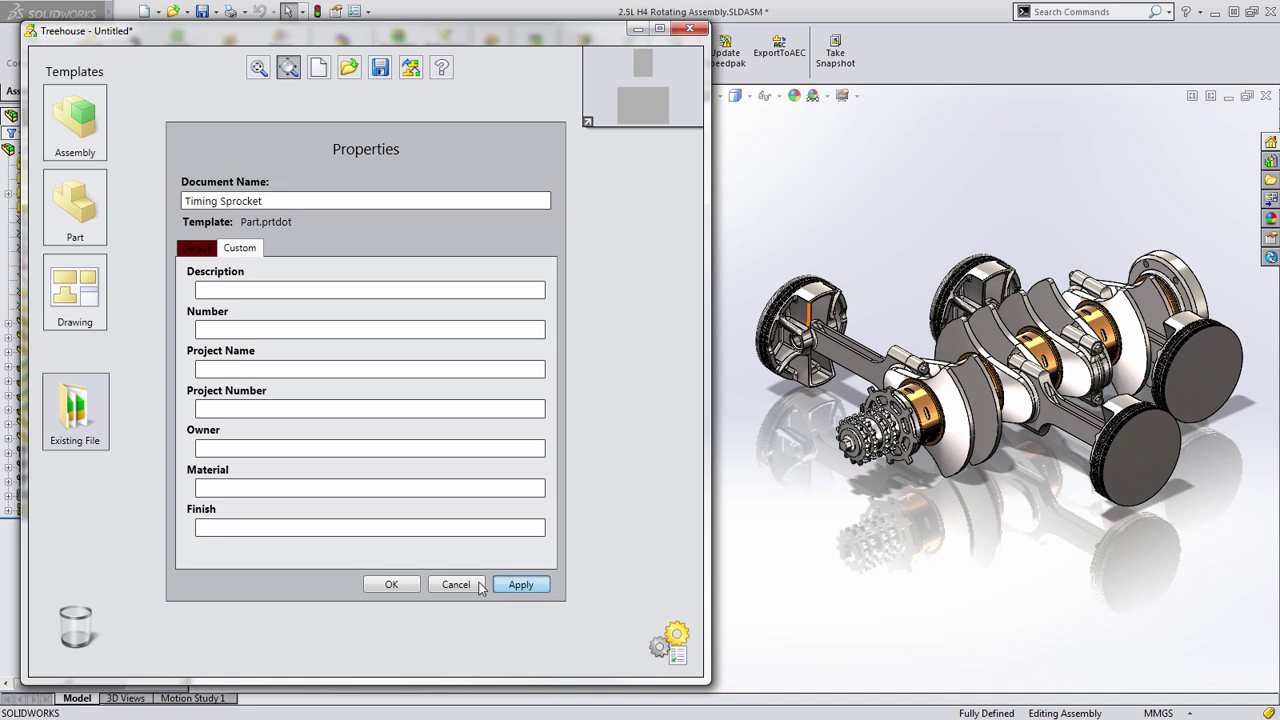
pyautogui.click(393, 584)
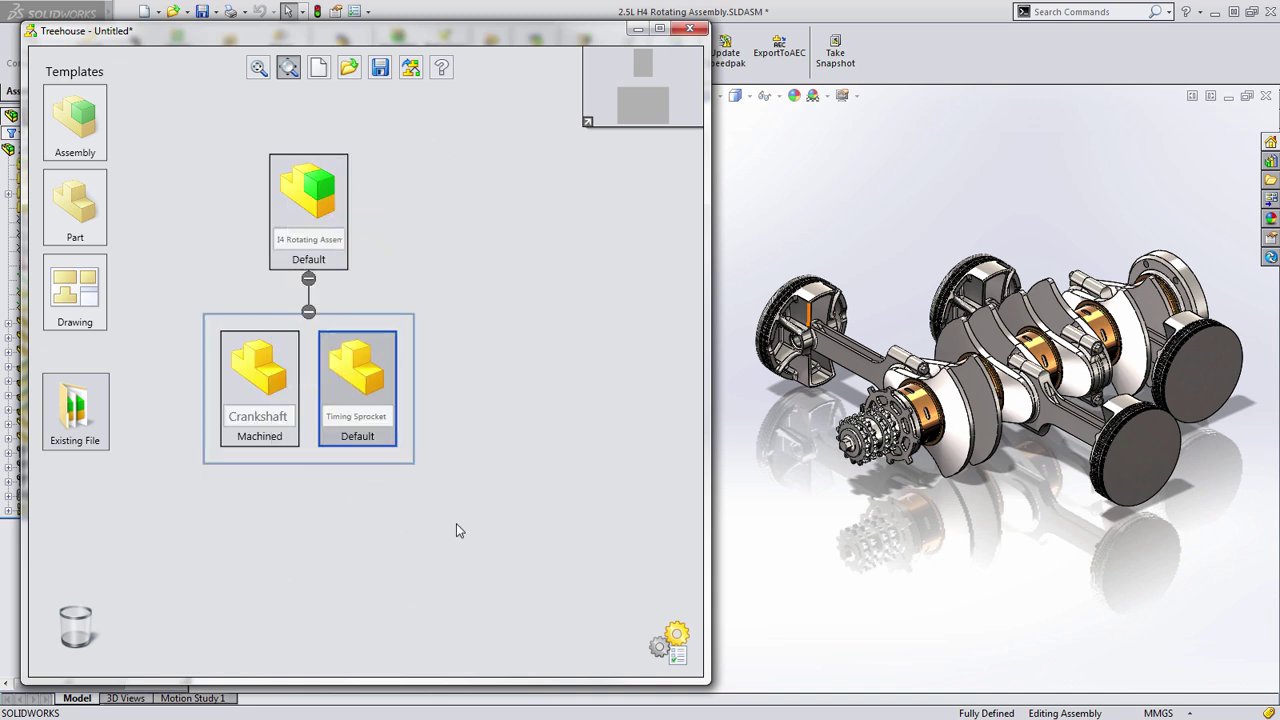
pyautogui.scroll(-3, 456, 524)
pyautogui.moveTo(557, 528); pyautogui.dragTo(431, 345)
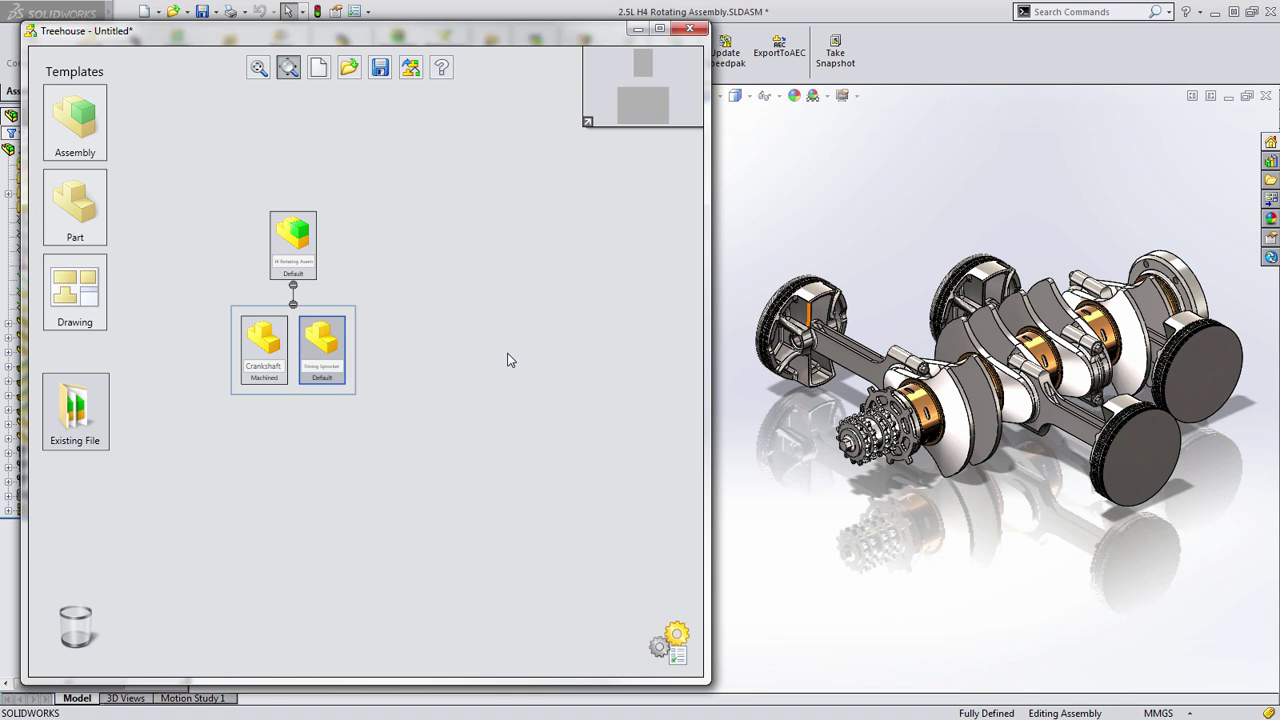
# Bring Connecting Rod Assembly from the Engine Assembly folder under the top assembly node
pyautogui.hotkey('alt', 'Tab')
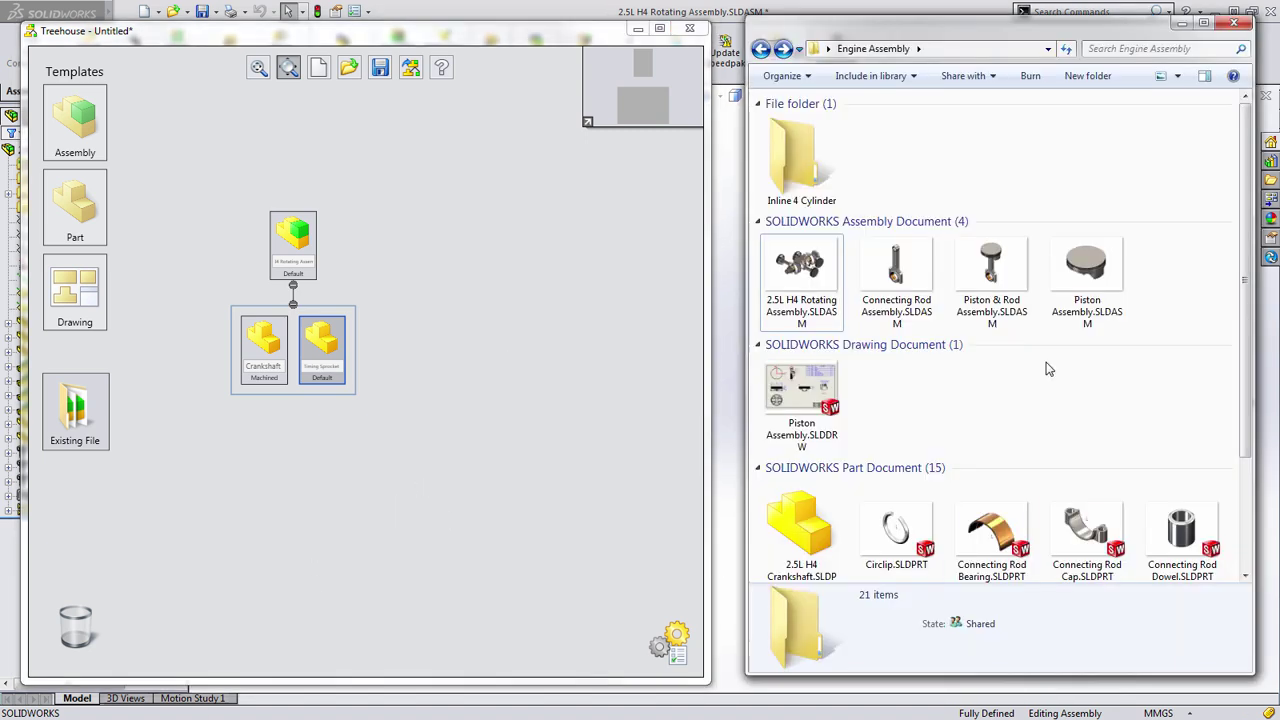
pyautogui.click(1089, 272)
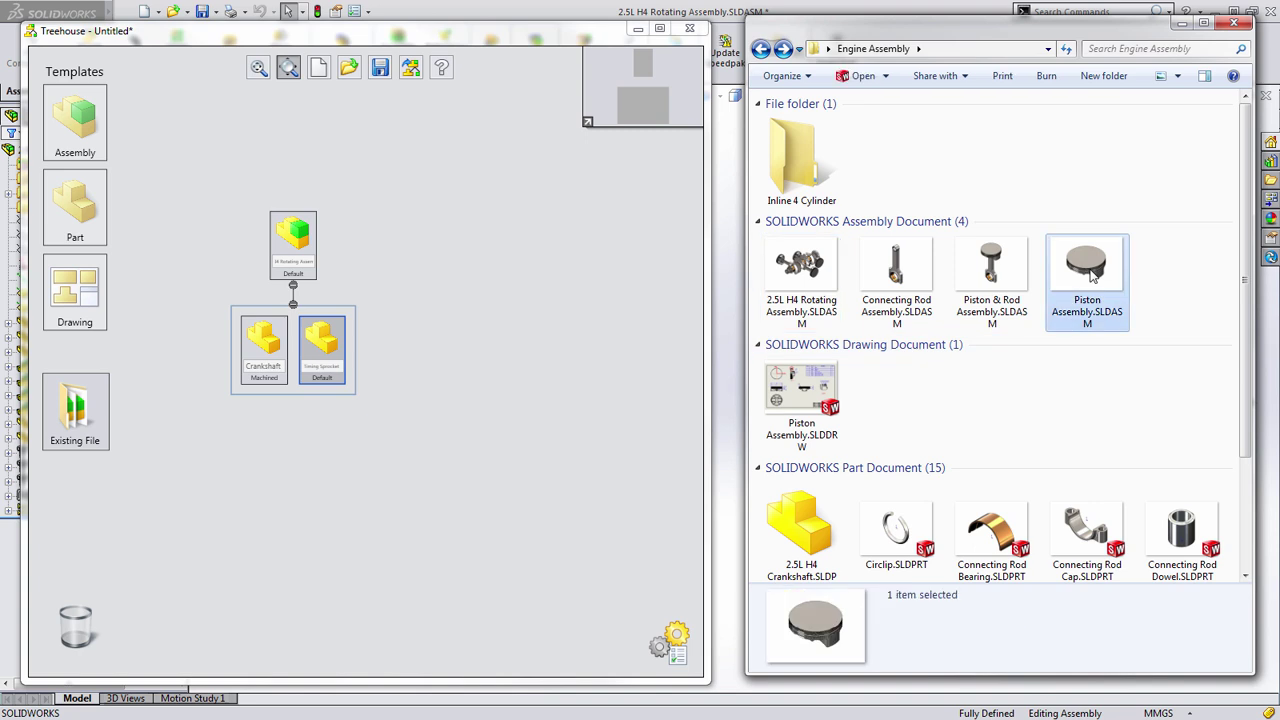
pyautogui.click(886, 280)
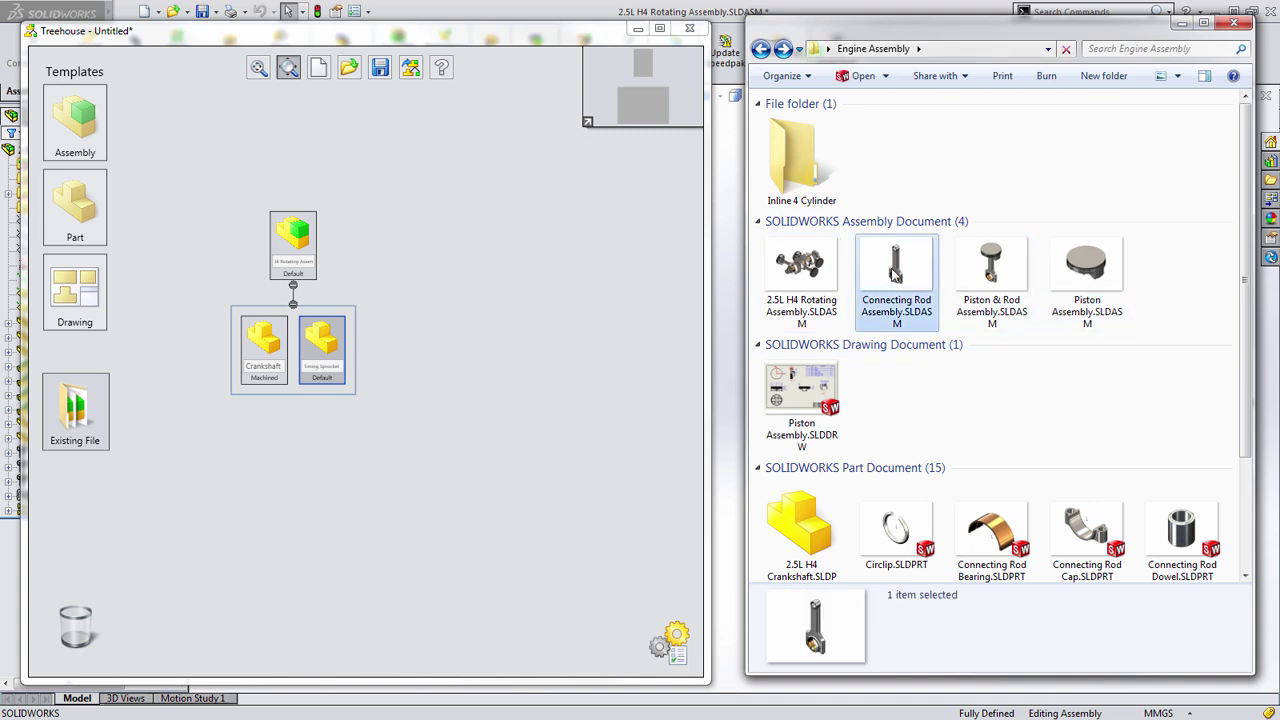
pyautogui.moveTo(900, 272)
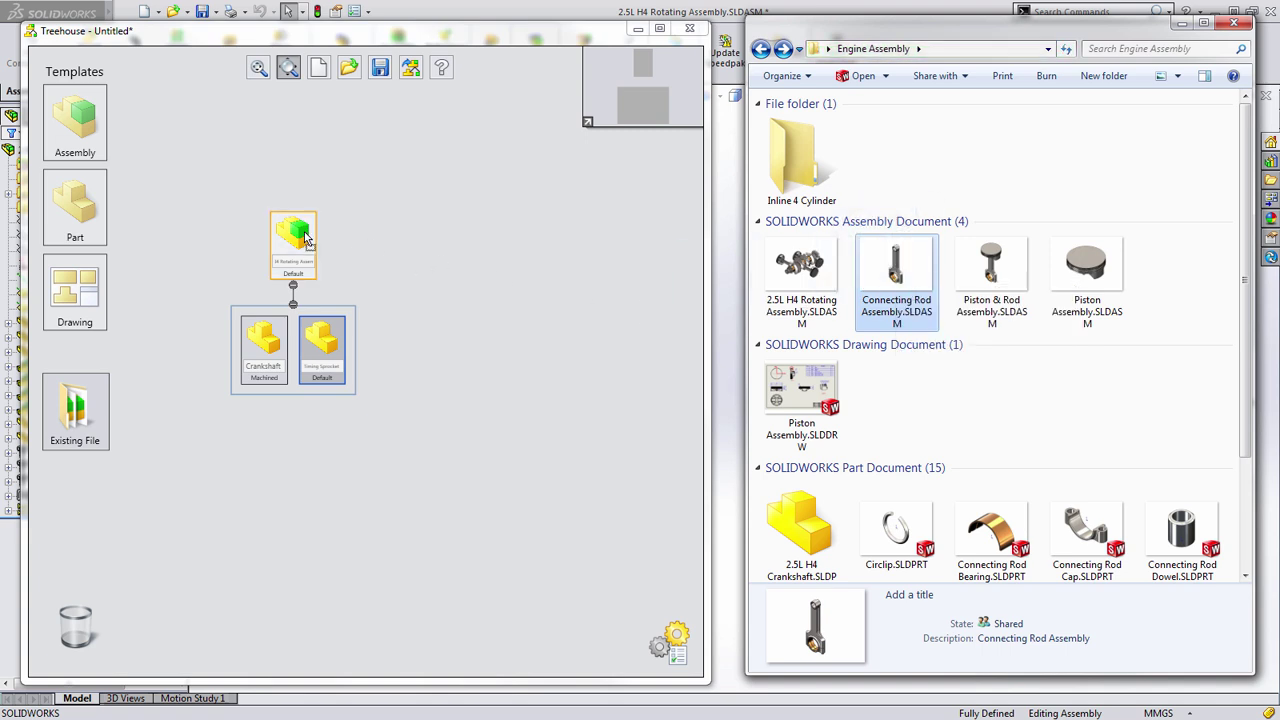
pyautogui.moveTo(306, 238); pyautogui.dragTo(306, 238)
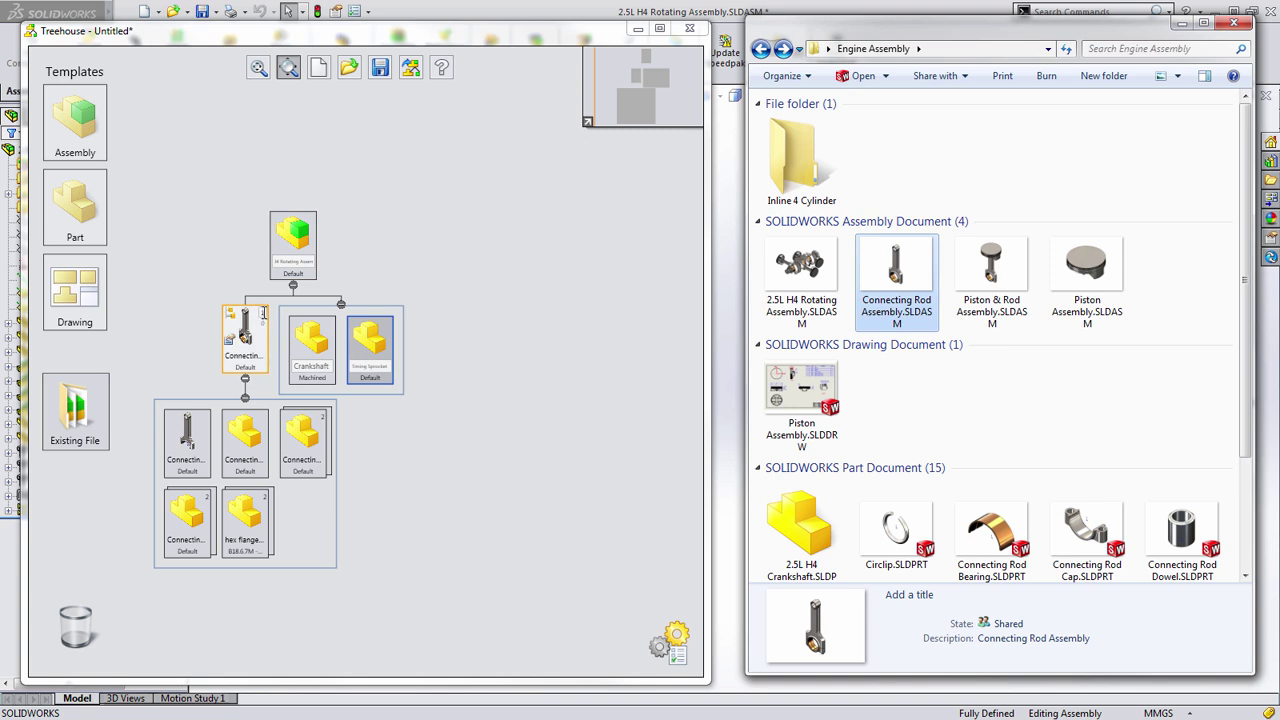
pyautogui.click(259, 331)
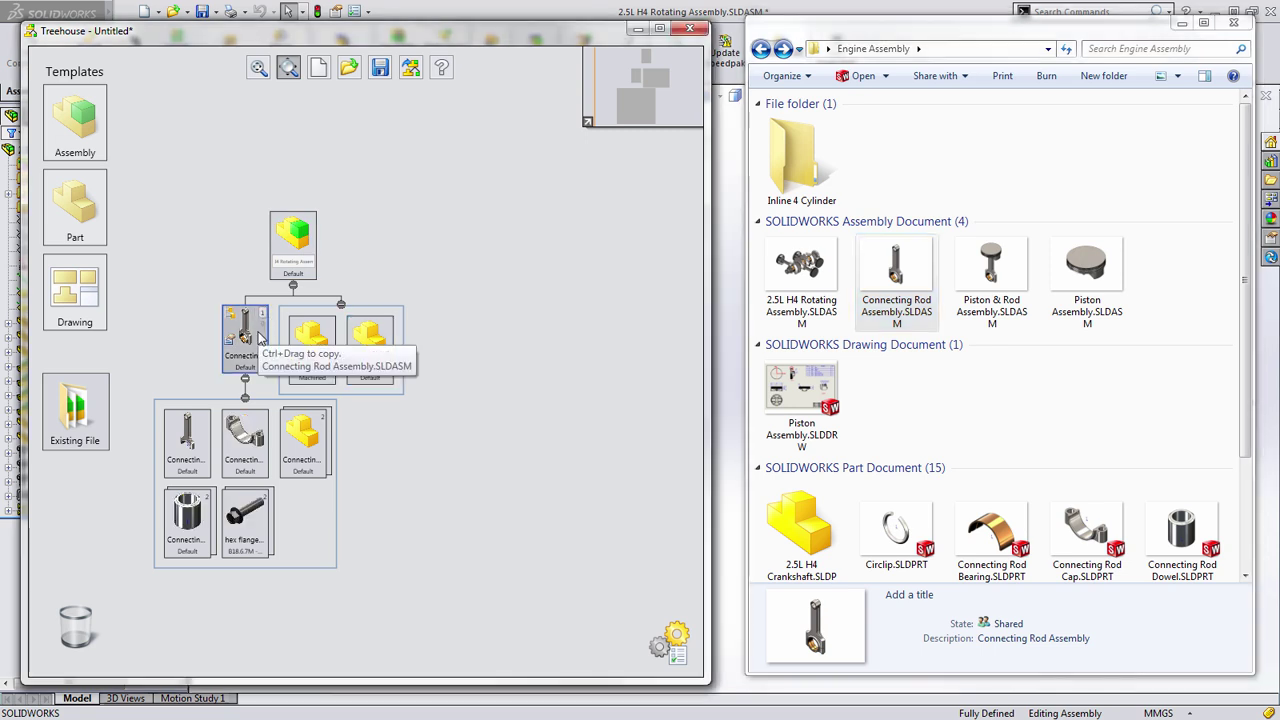
# Bring Piston Assembly from the folder under the top assembly node
pyautogui.click(457, 352)
pyautogui.moveTo(1087, 265); pyautogui.dragTo(293, 245)
pyautogui.click(346, 320)
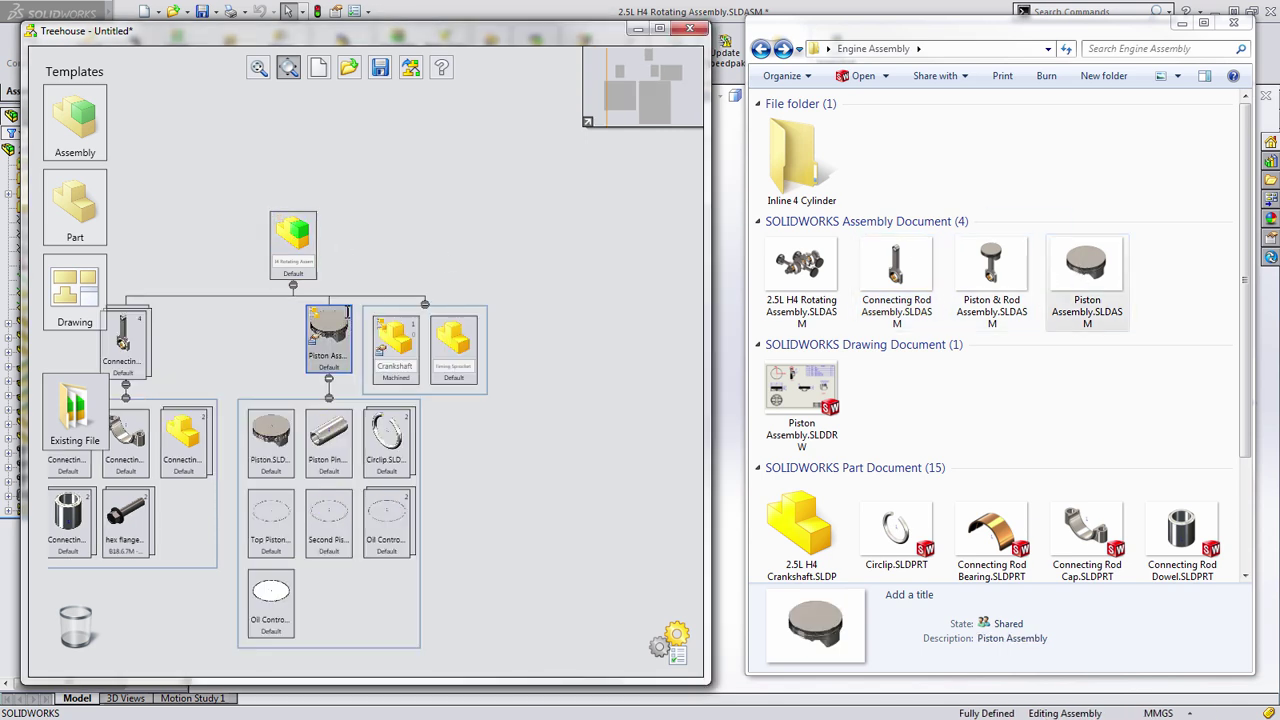
pyautogui.click(586, 378)
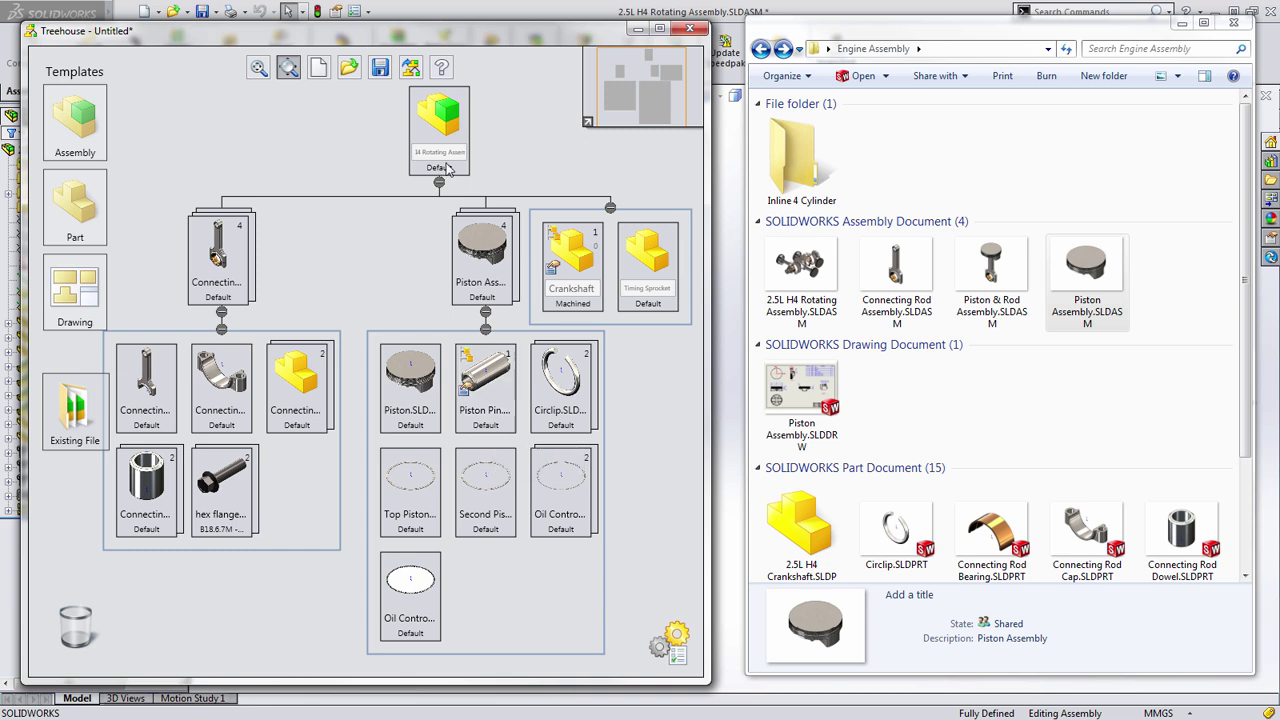
# Export the tree to SOLIDWORKS documents in the Inline 4 Cylinder folder
pyautogui.click(412, 69)
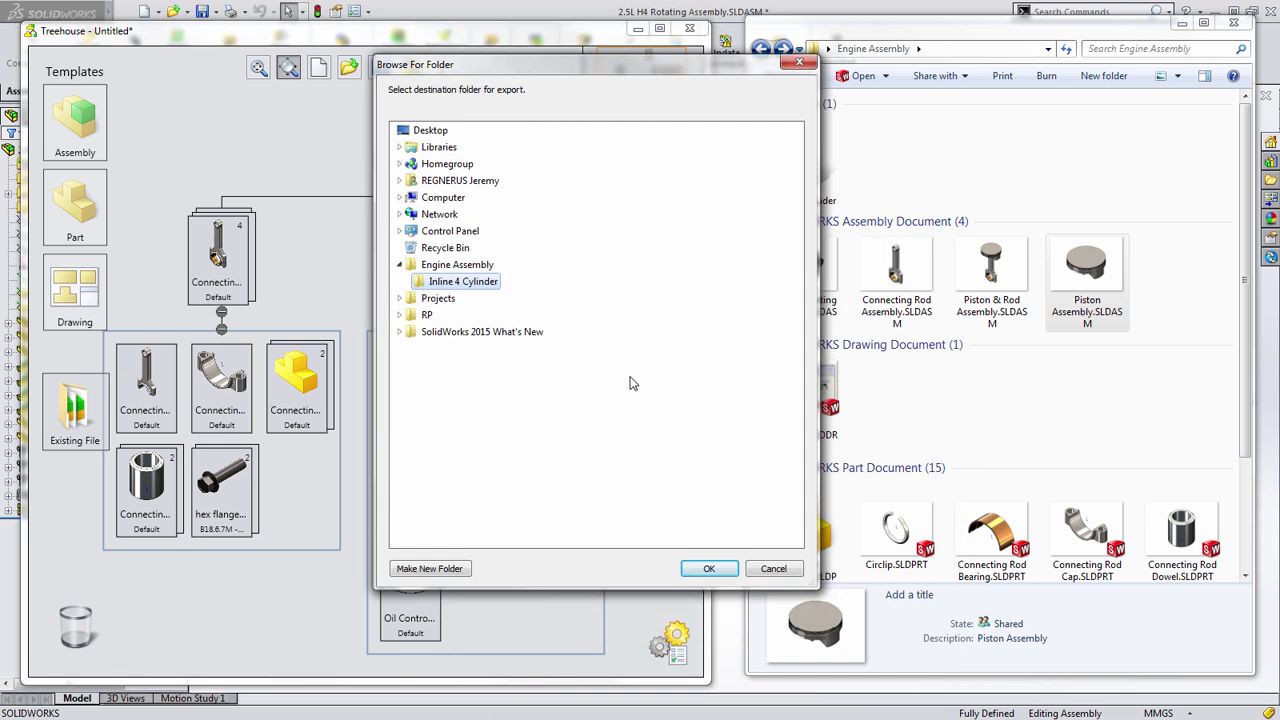
pyautogui.click(709, 569)
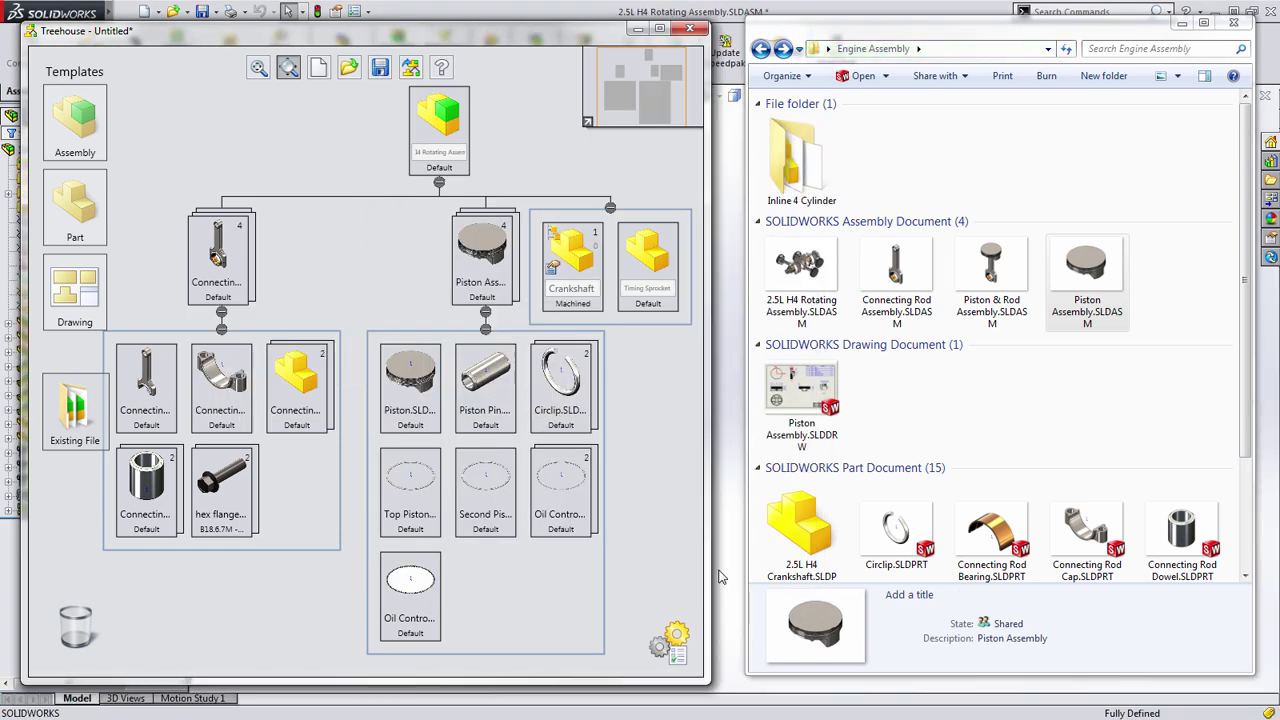
# Preview I4 Rotating Assembly.sldasm, Crankshaft.sldprt and Timing Sprocket.sldprt in the Inline 4 Cylinder folder
pyautogui.doubleClick(812, 172)
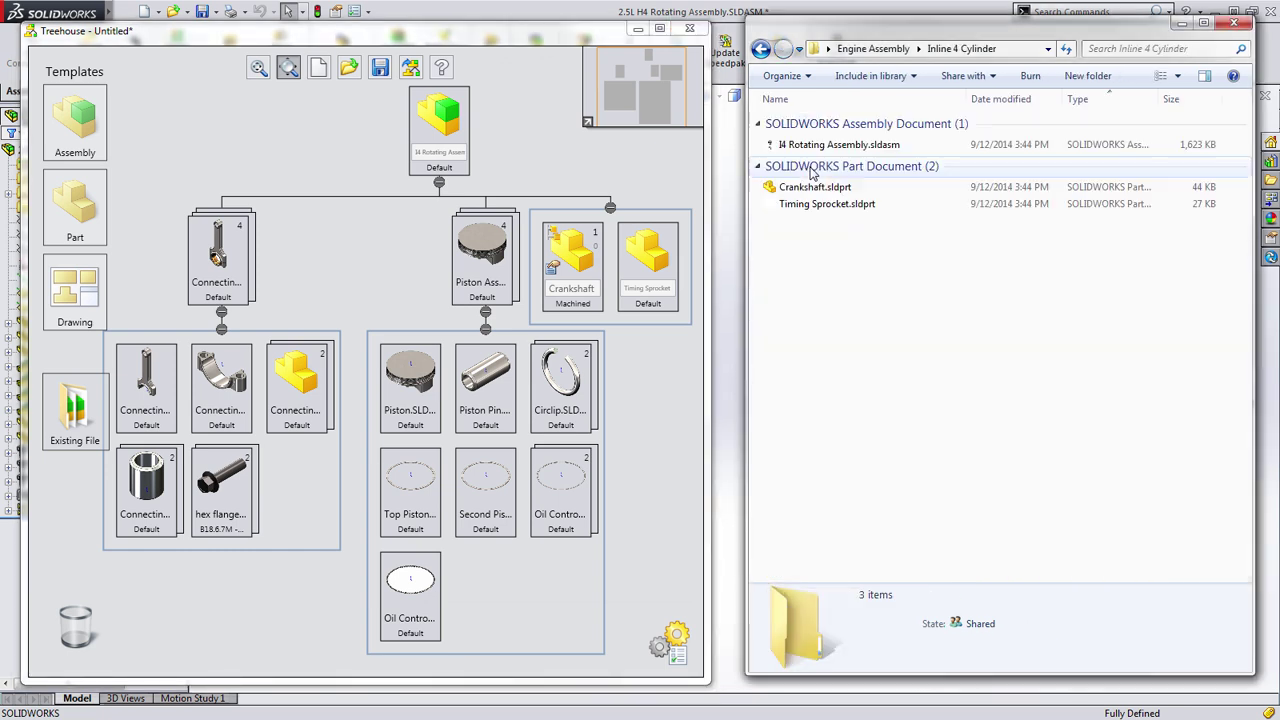
pyautogui.click(841, 146)
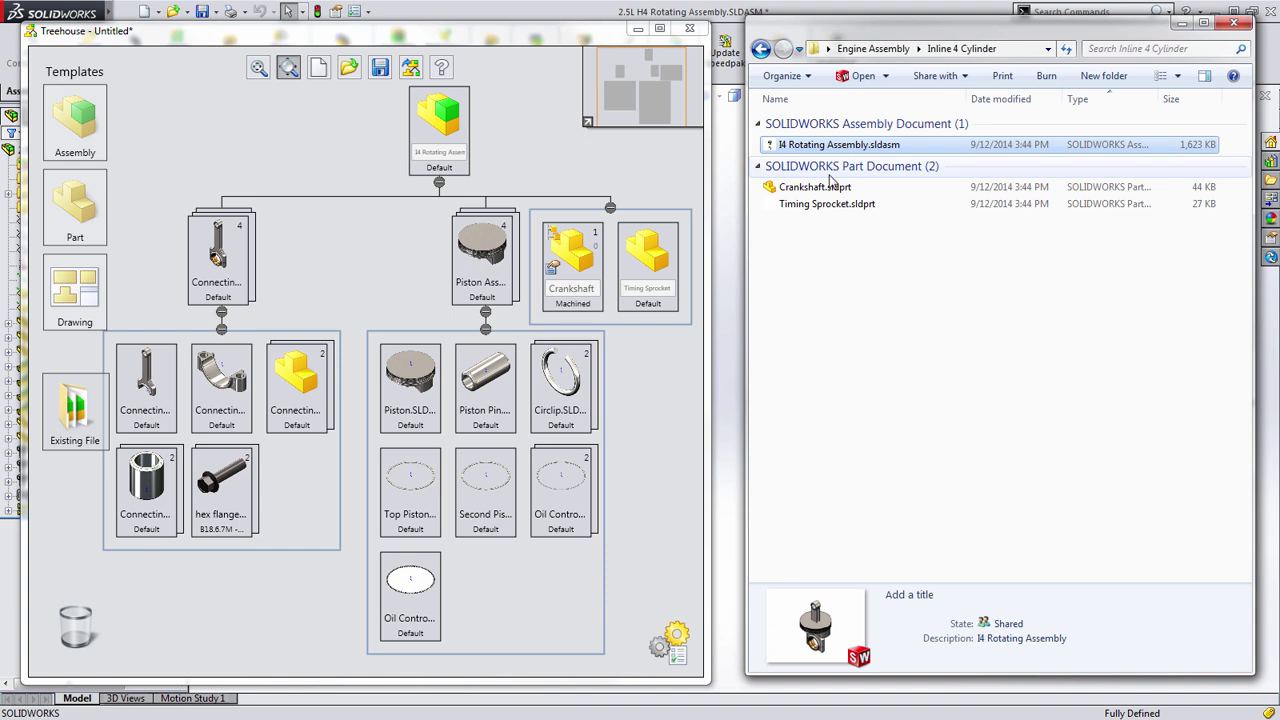
pyautogui.click(826, 189)
pyautogui.click(830, 204)
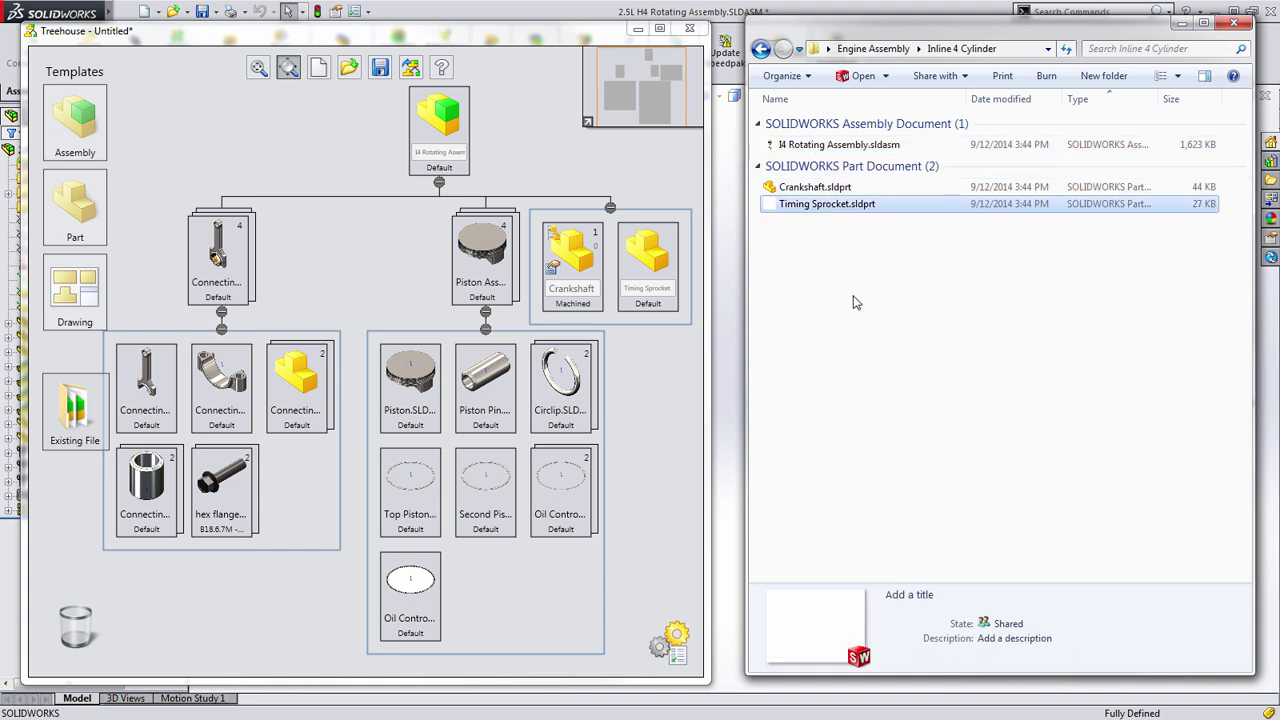
pyautogui.click(855, 302)
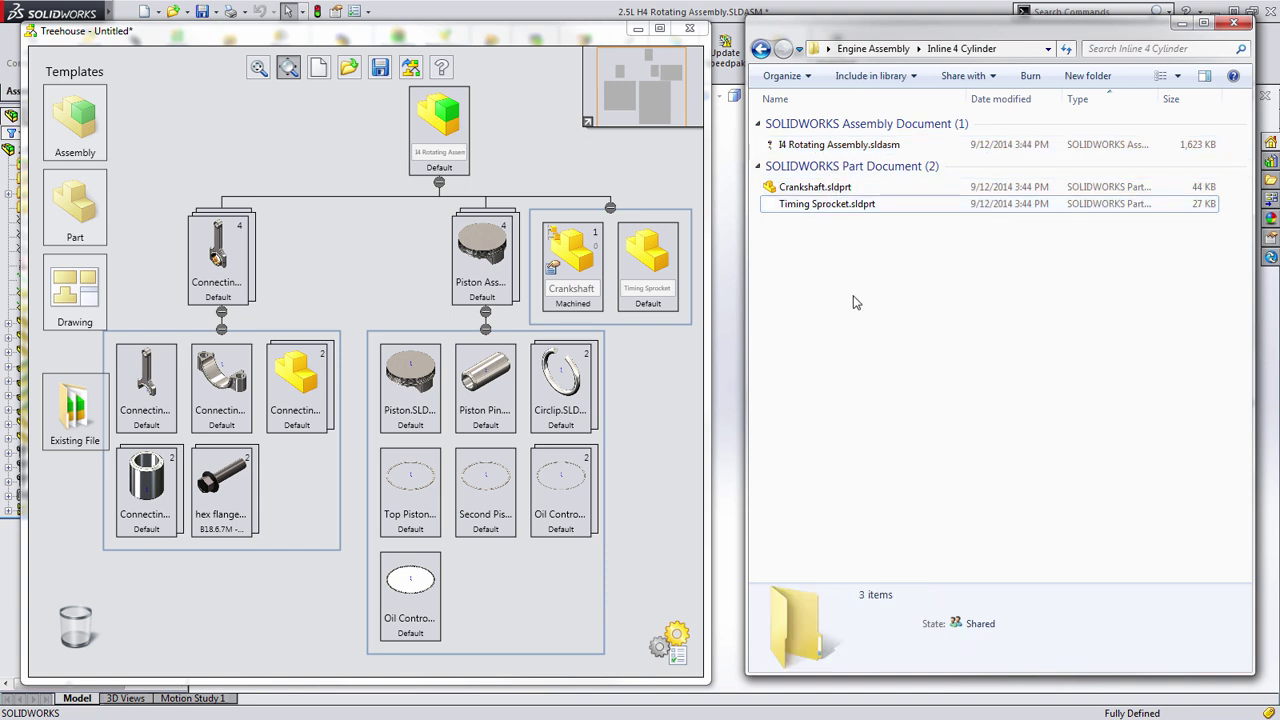